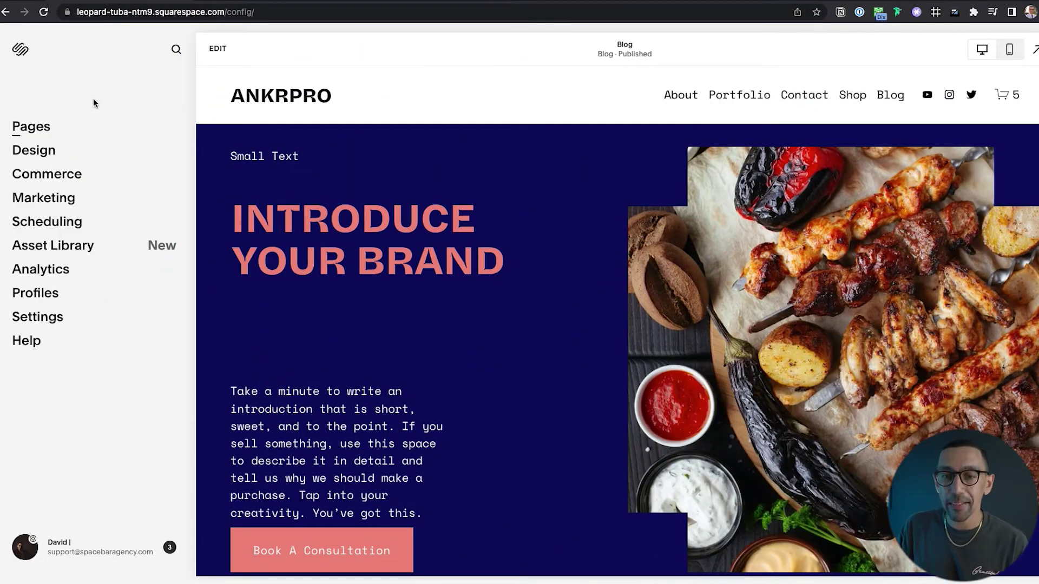
Show the Pages panel scrolled down to the Not Linked pages, including Shop.
left_click(33, 126)
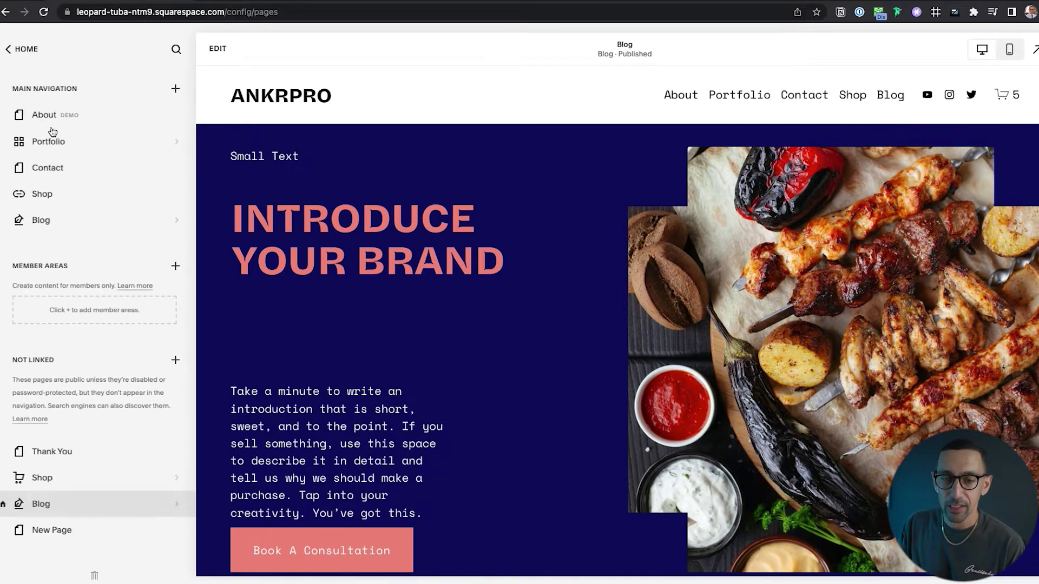
scroll(72, 246, "down", 5)
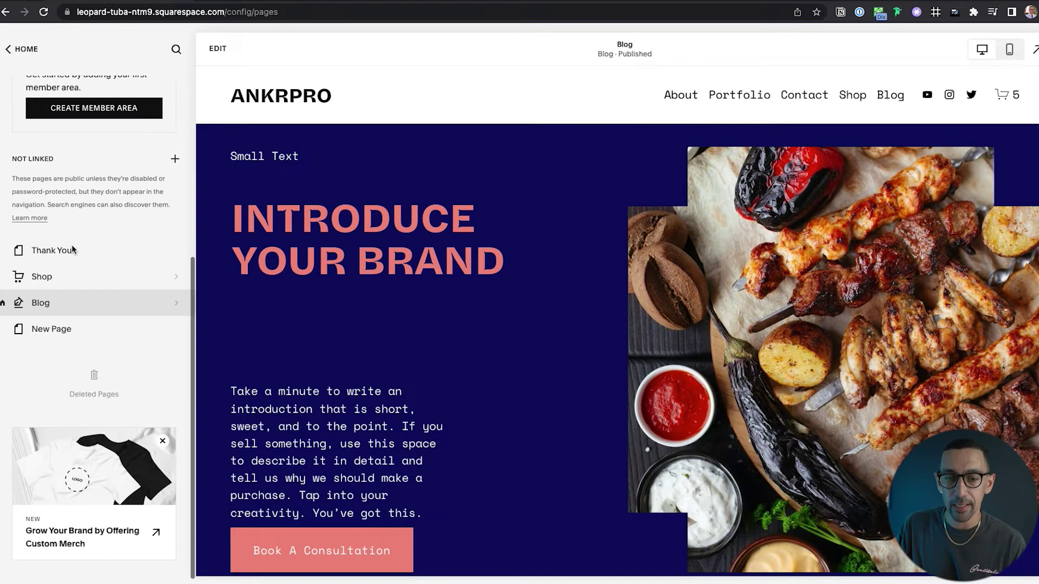
Open the Shop page and add a new Gift Card type product.
left_click(72, 277)
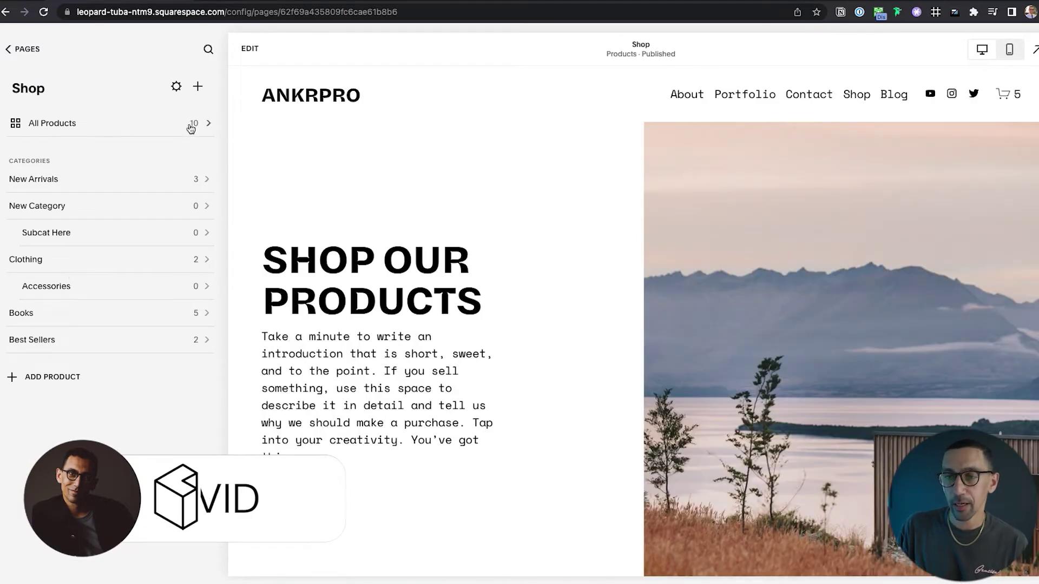
left_click(198, 88)
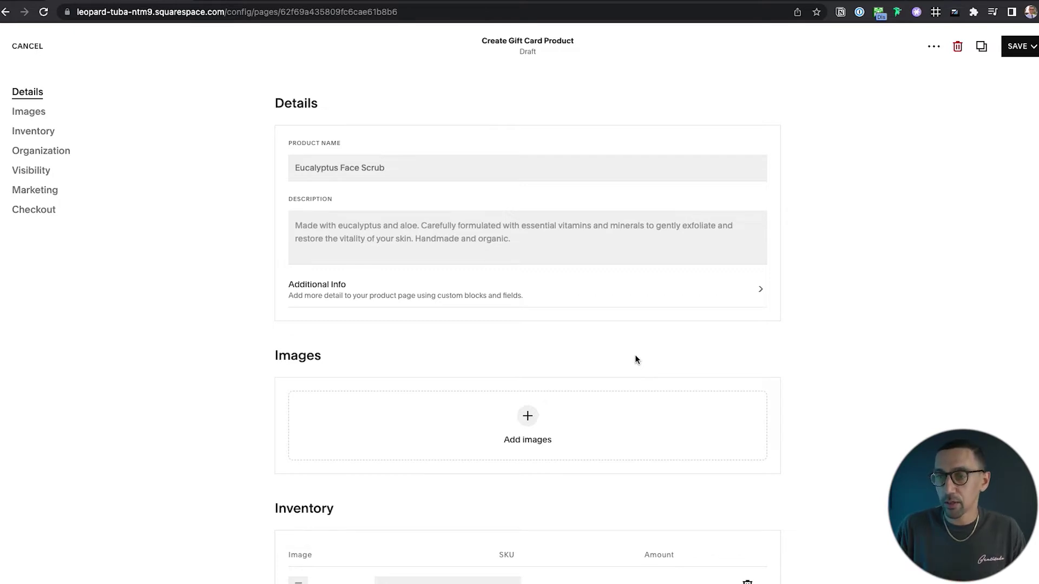
left_click(425, 166)
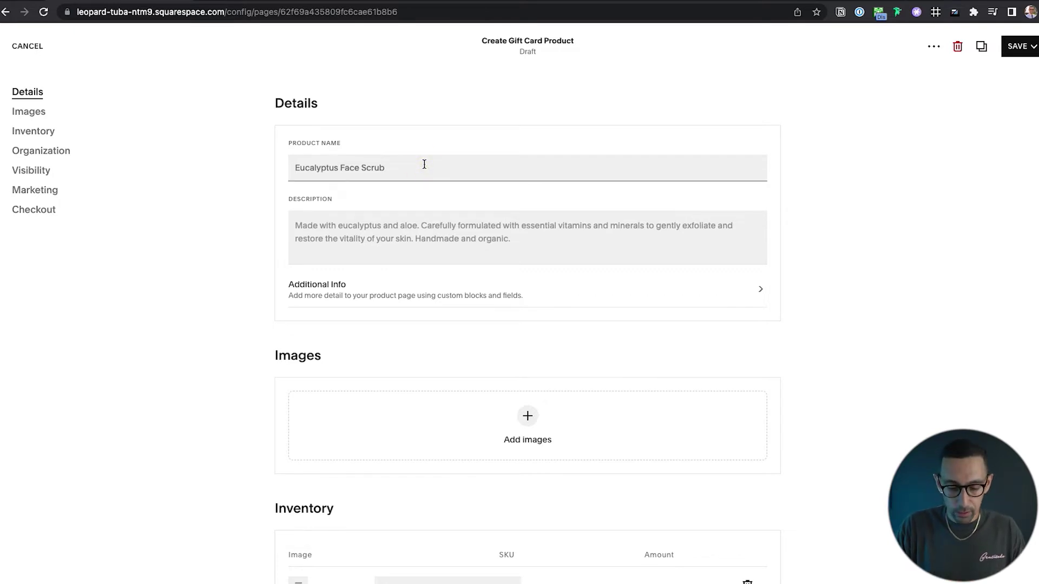
Name the product Gift Card with the description 'Details of how it works'.
key("ctrl+a")
type("G")
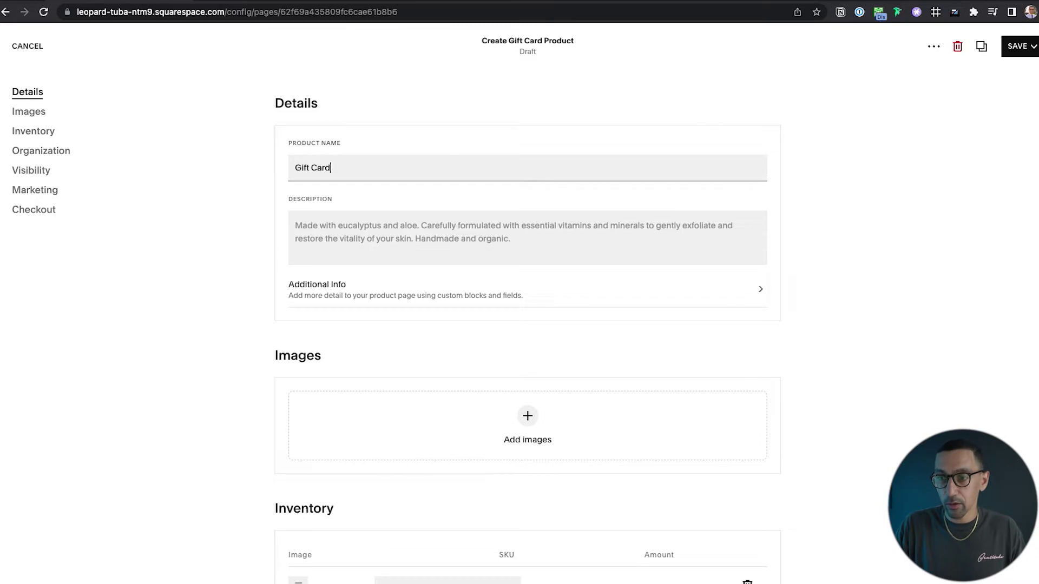
left_click(401, 214)
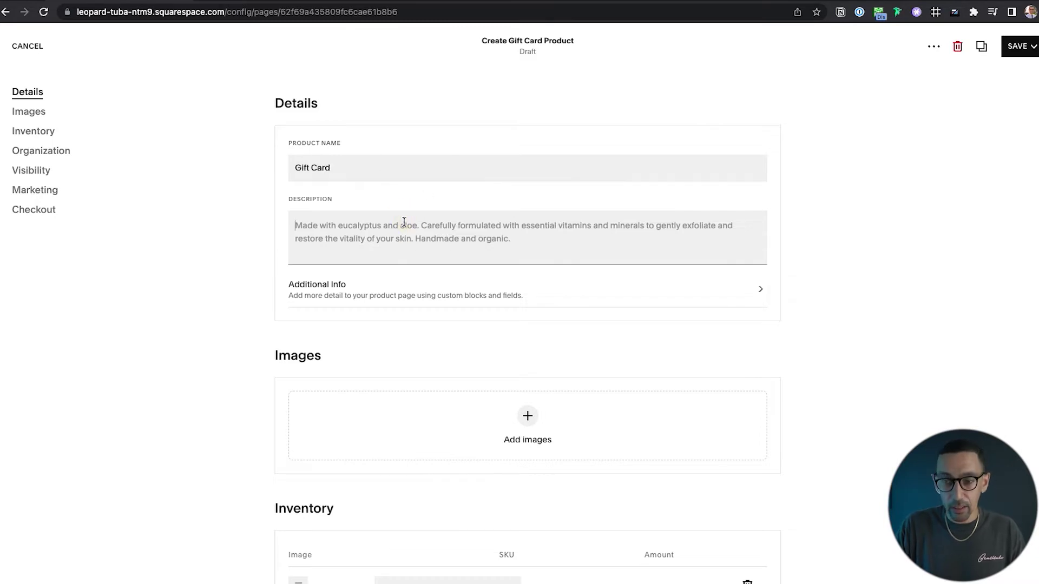
type("Details")
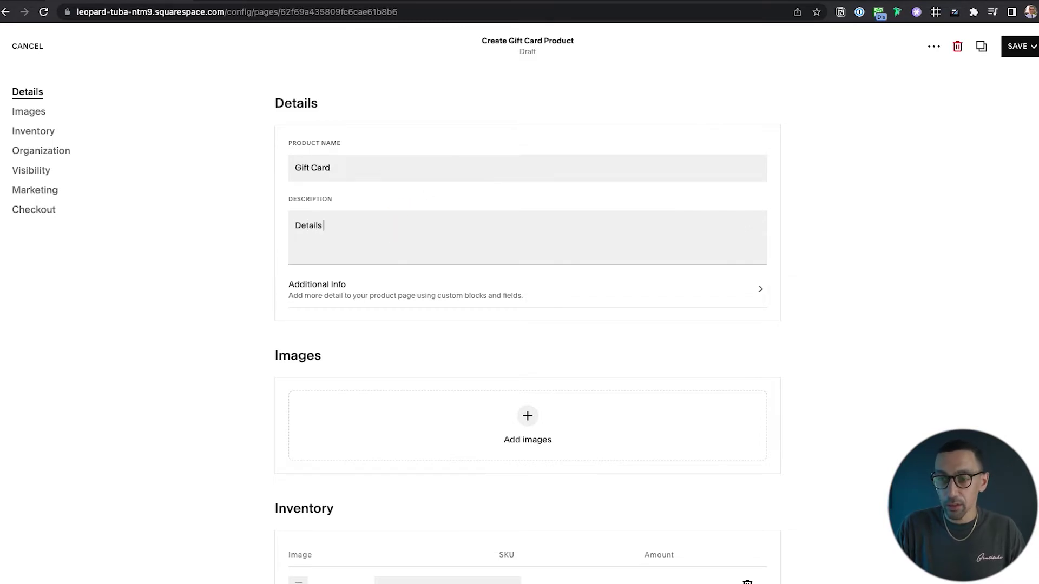
type(" of how it works")
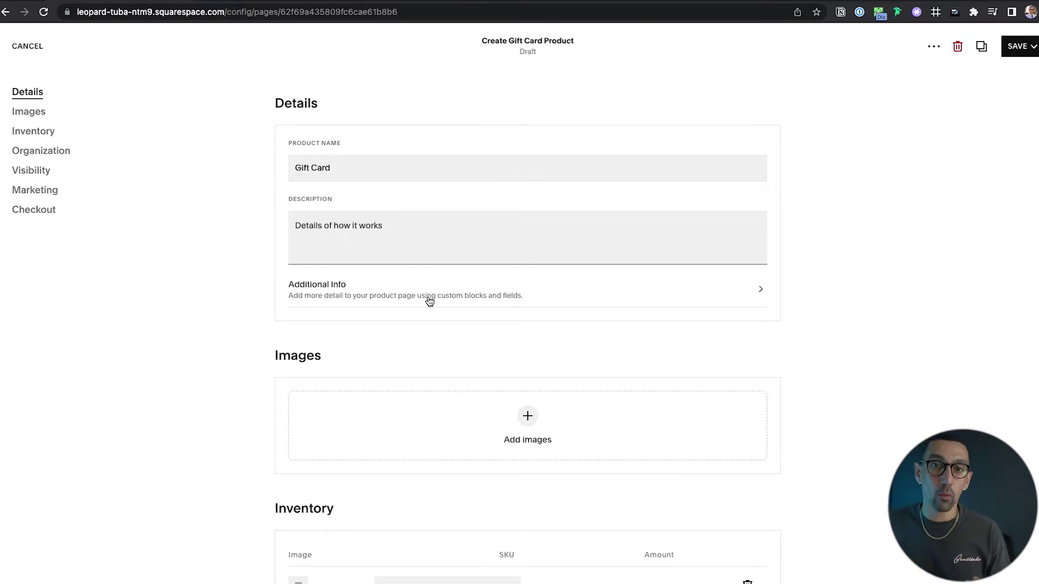
Add Logo Icon.jpg from the image library as the product image.
scroll(487, 314, "down", 4)
left_click(528, 226)
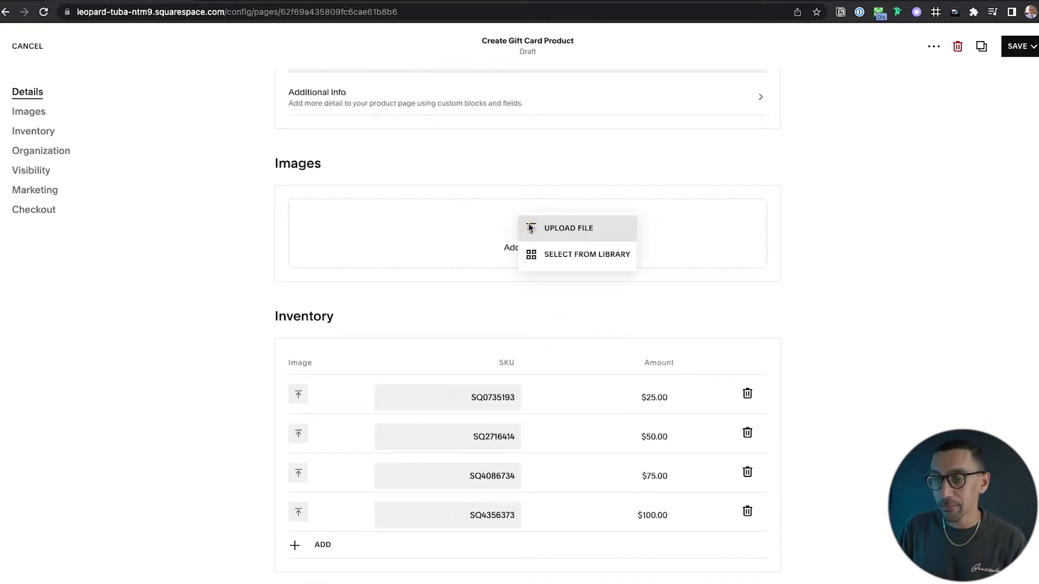
left_click(566, 252)
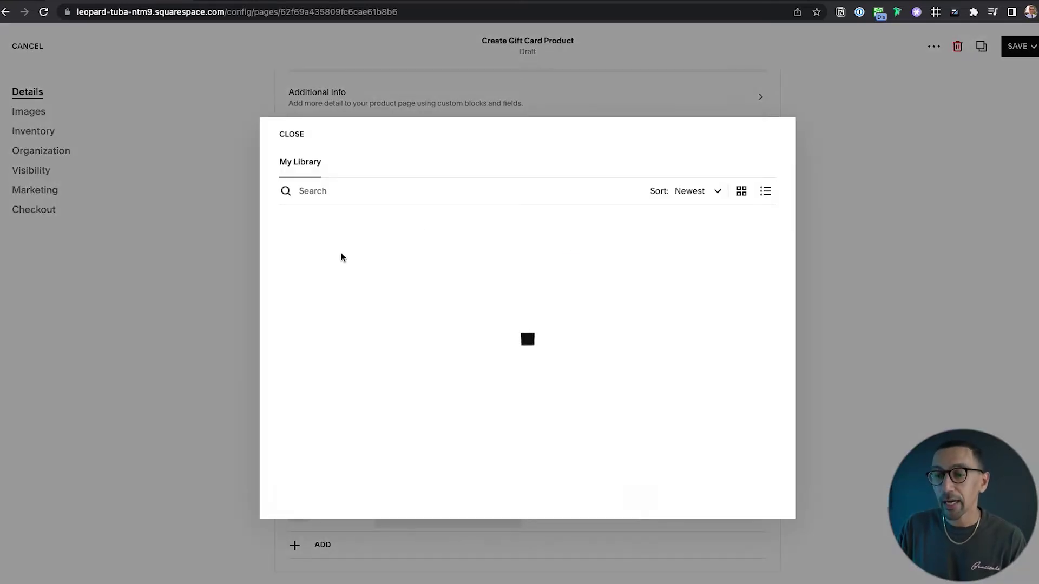
left_click(343, 259)
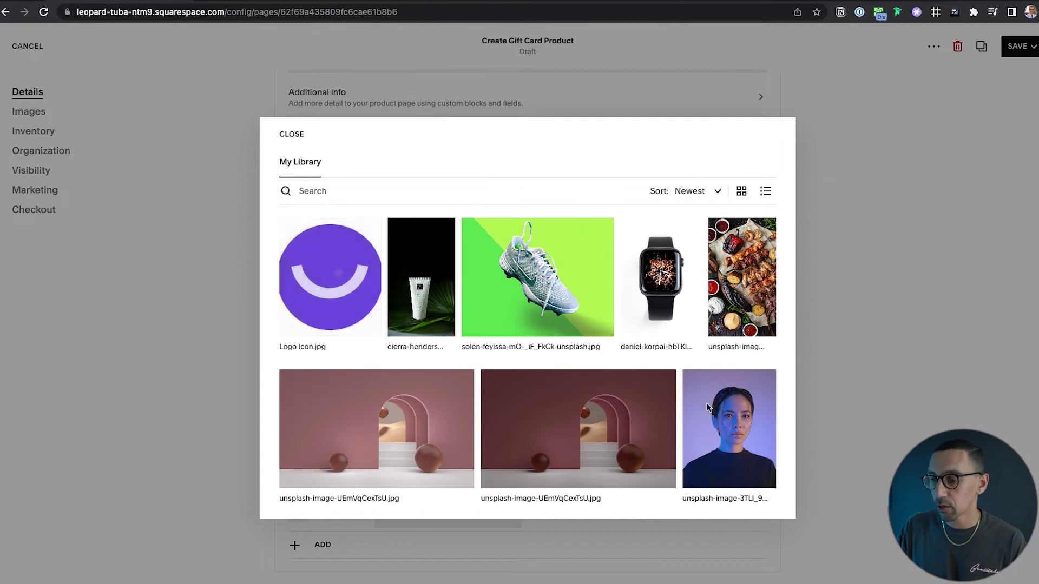
left_click(758, 498)
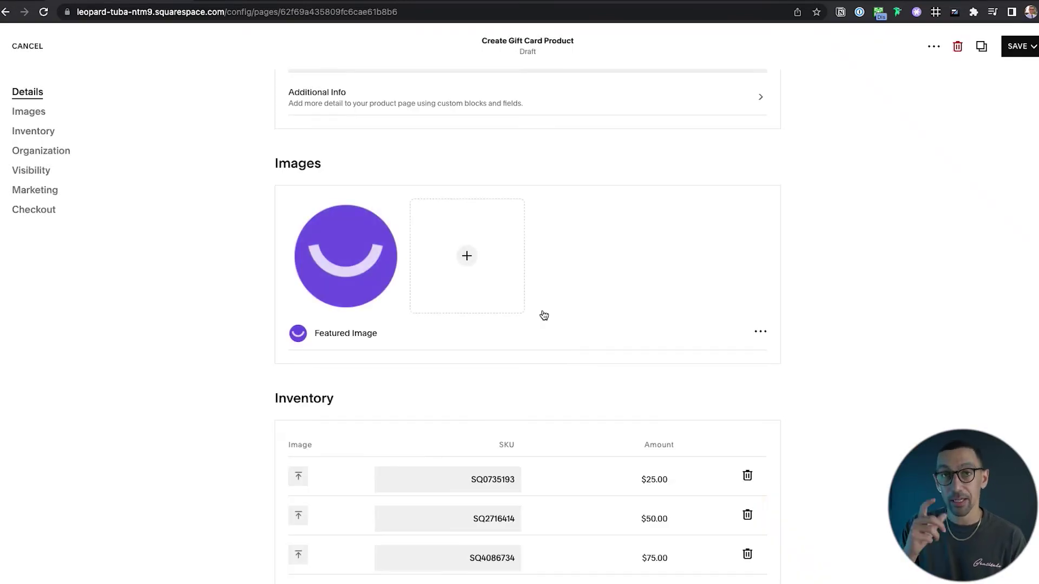
scroll(315, 310, "down", 3)
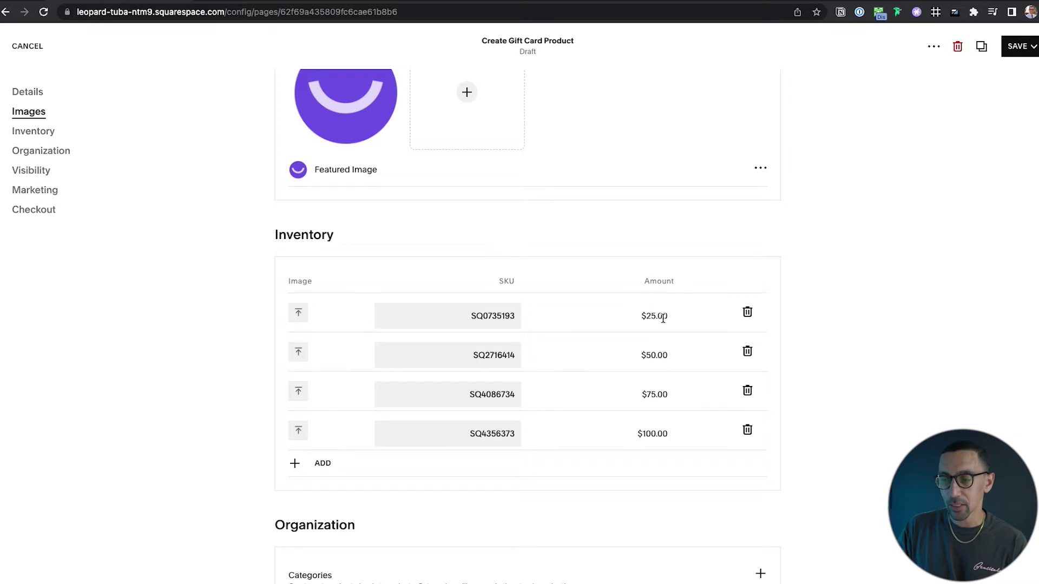
left_click(660, 352)
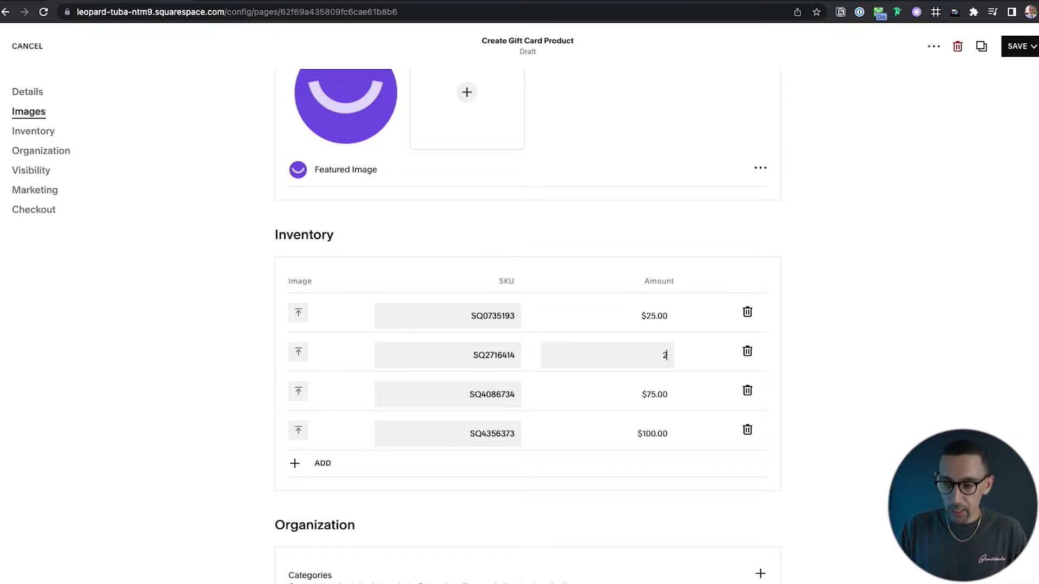
left_click(807, 324)
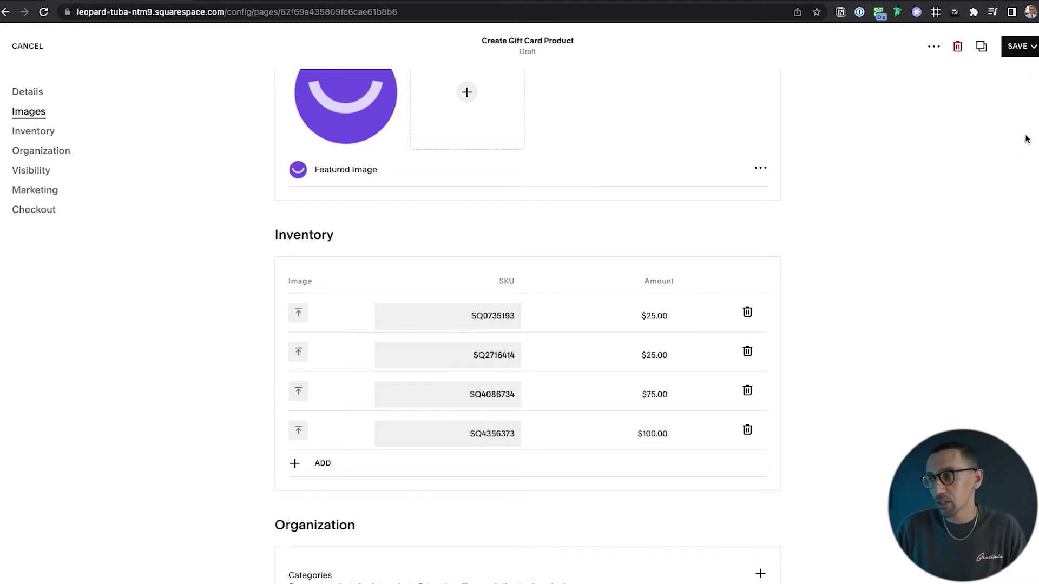
left_click(1031, 47)
left_click(1018, 99)
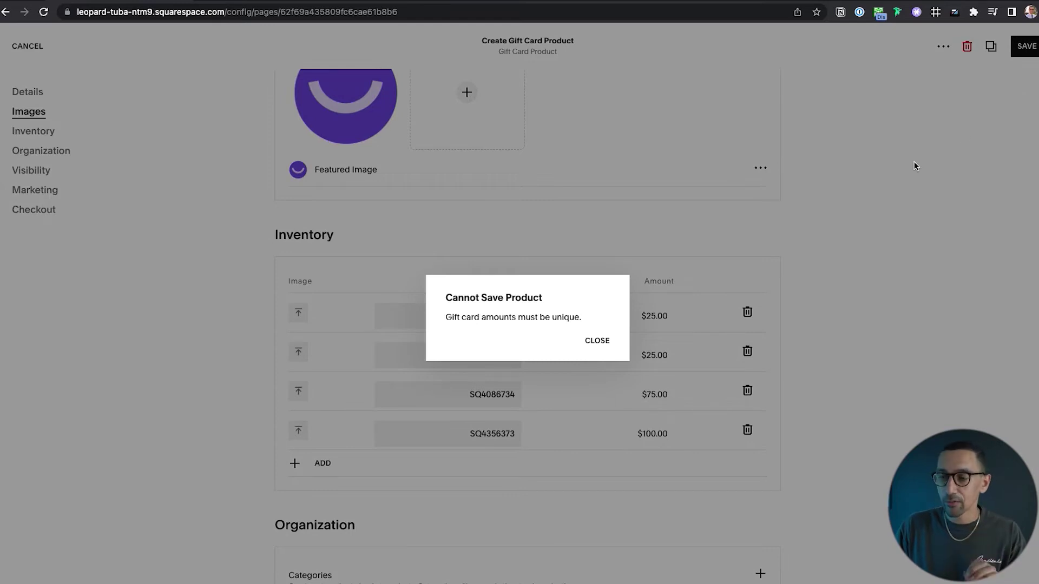
left_click(598, 341)
left_click(656, 355)
type("50")
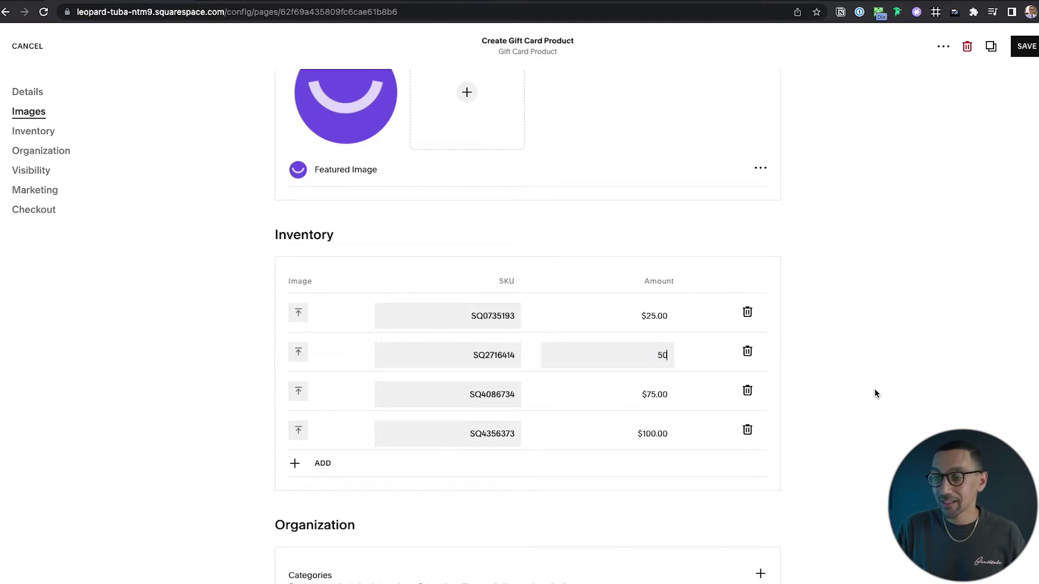
left_click(876, 392)
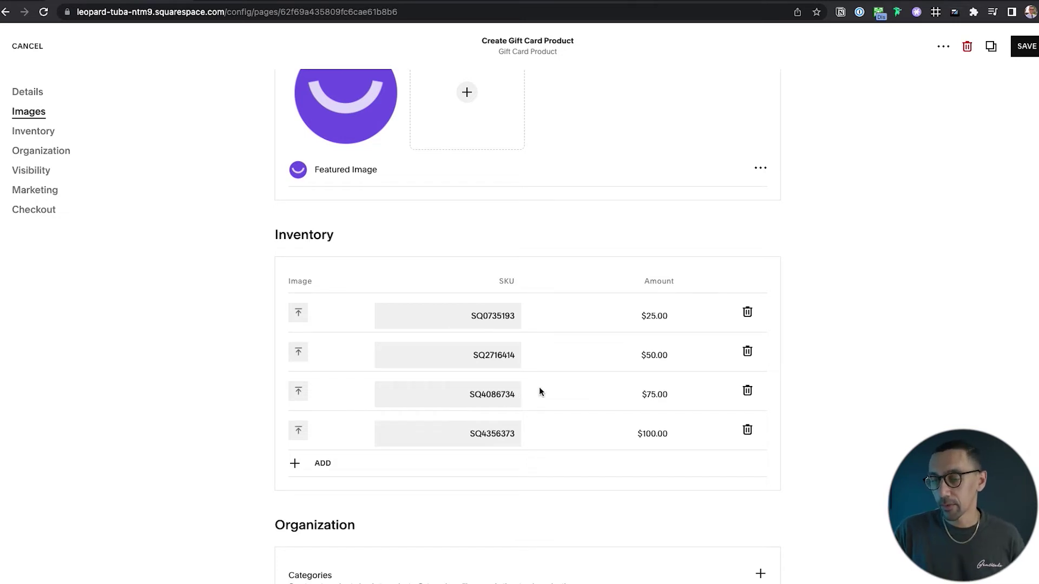
scroll(539, 388, "down", 6)
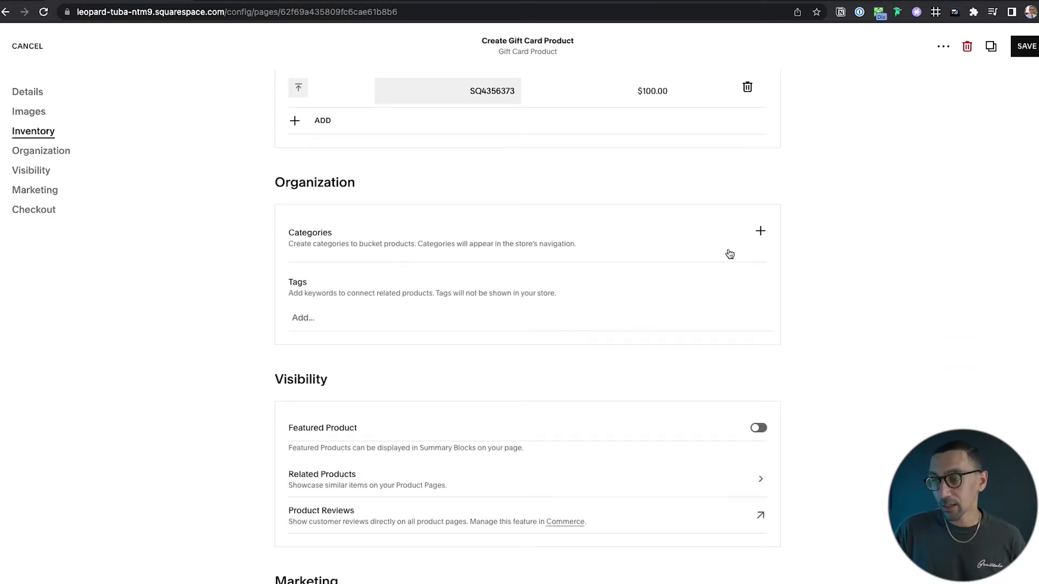
Create a new Gift Cards category and assign it to the product.
left_click(761, 232)
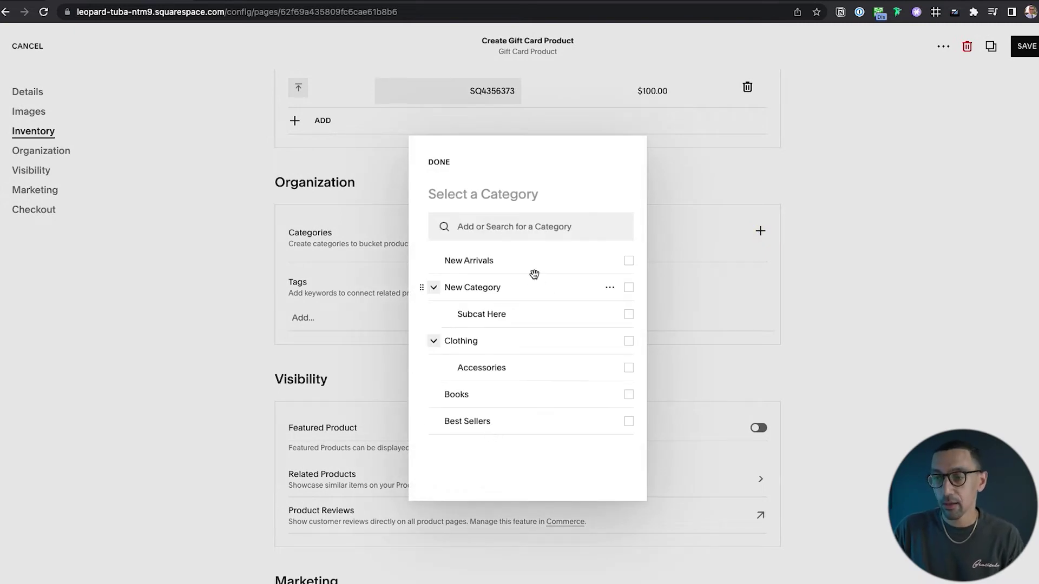
left_click(529, 227)
type("Gift")
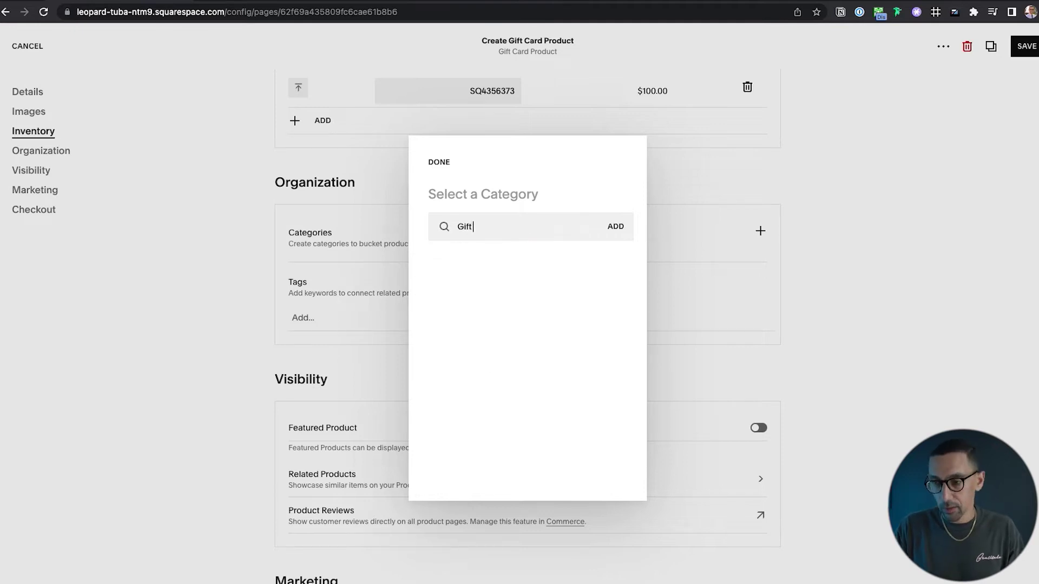
type(" Cards")
left_click(615, 226)
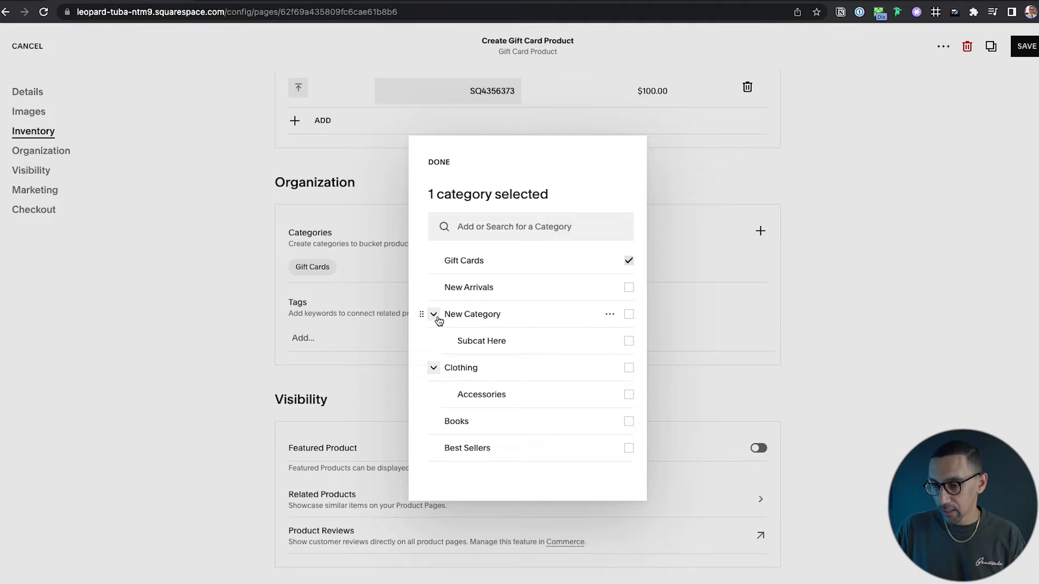
Move Gift Cards to the end of the category list and confirm the categories.
left_click(434, 319)
left_click(433, 319)
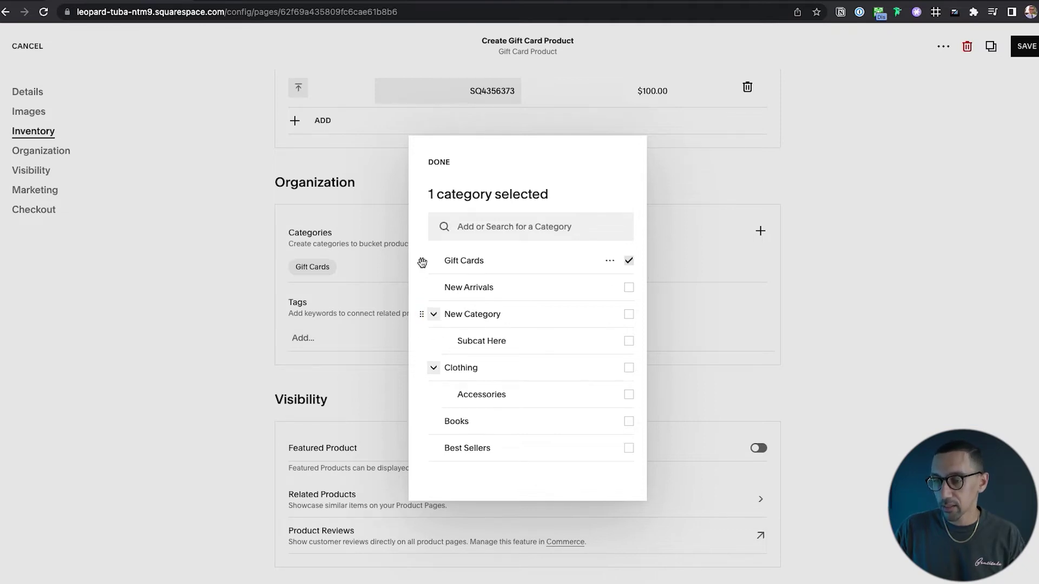
left_click_drag(421, 260, 443, 447)
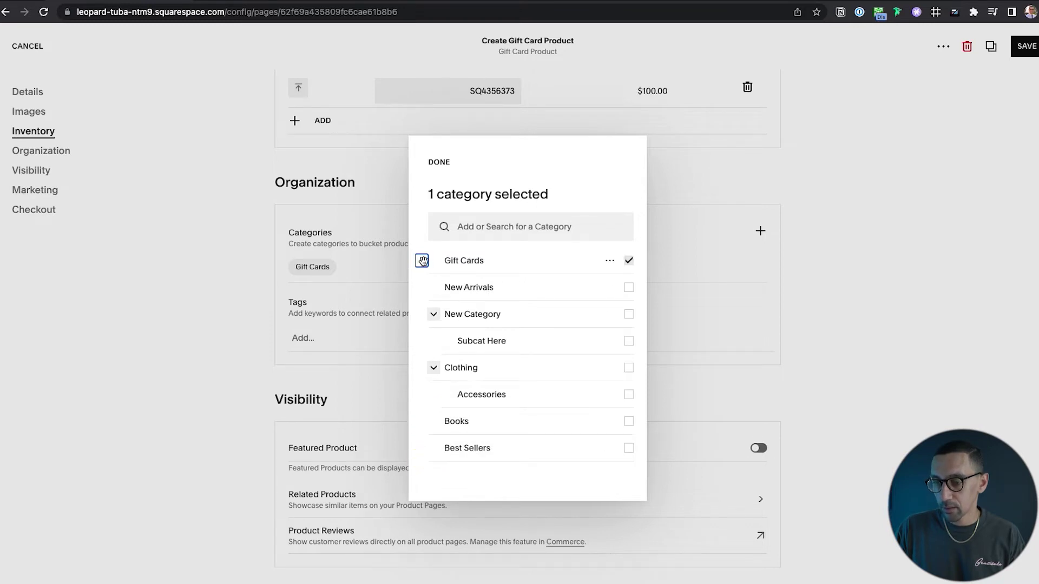
left_click_drag(421, 261, 505, 465)
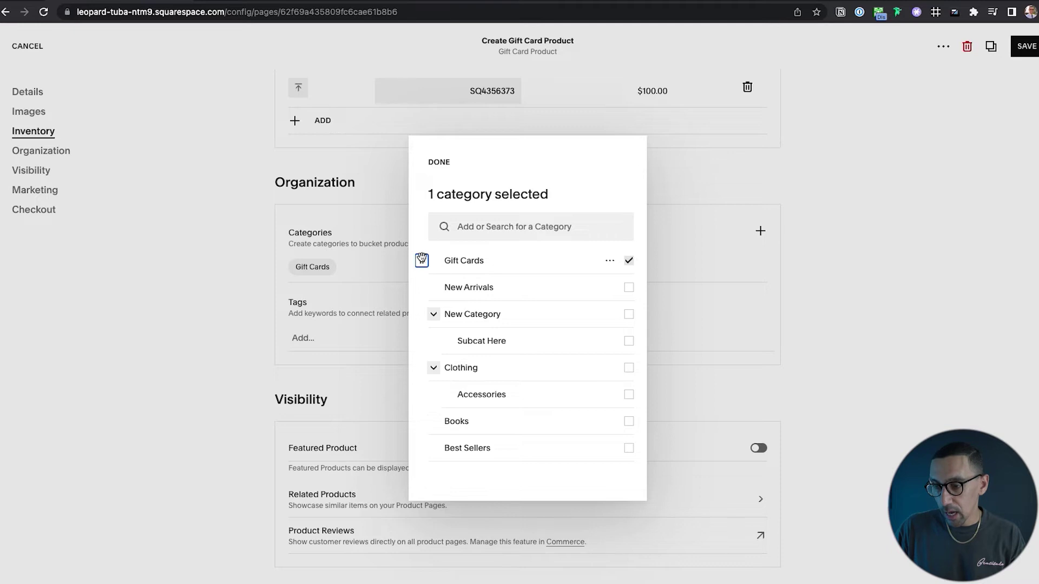
left_click_drag(422, 260, 511, 456)
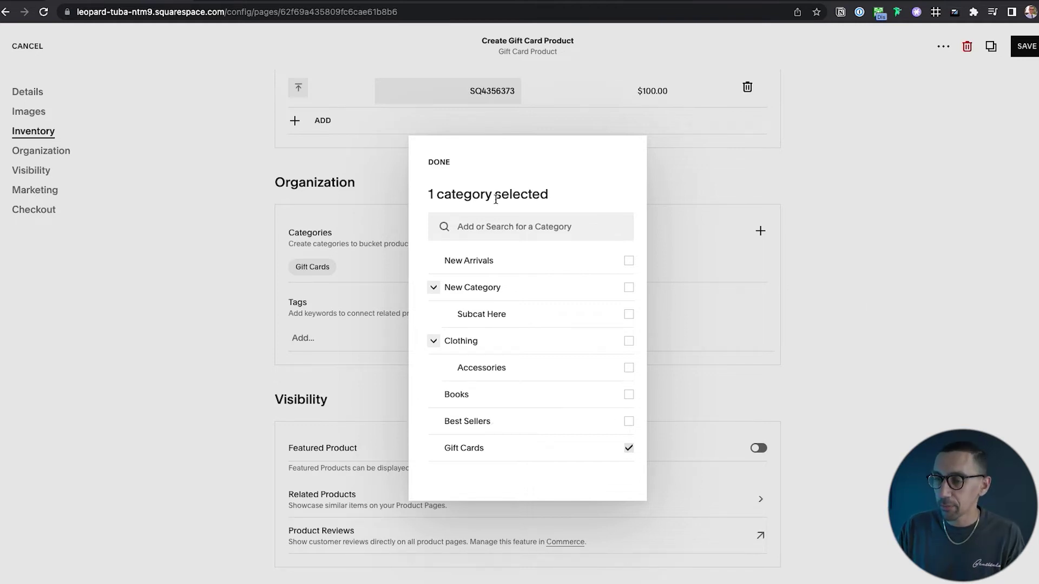
left_click(439, 162)
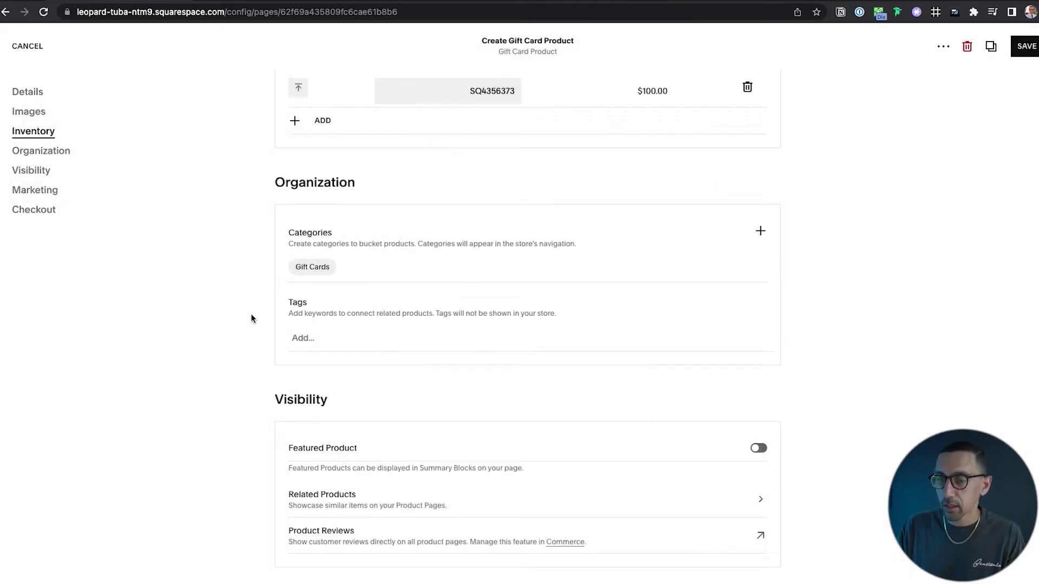
Change the product URL slug to gift-card in the SEO and URL settings.
scroll(228, 338, "down", 4)
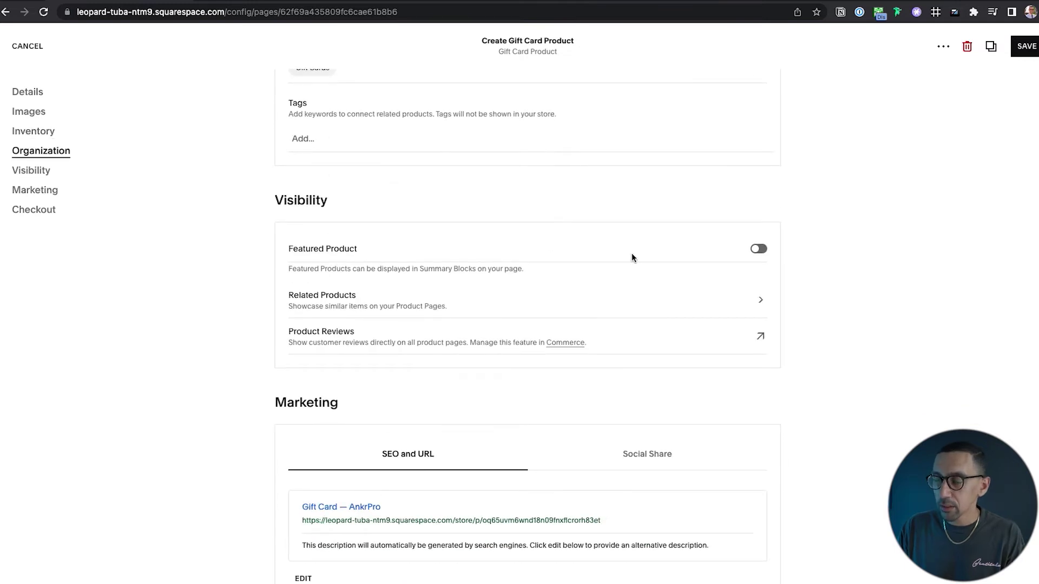
scroll(482, 314, "down", 2)
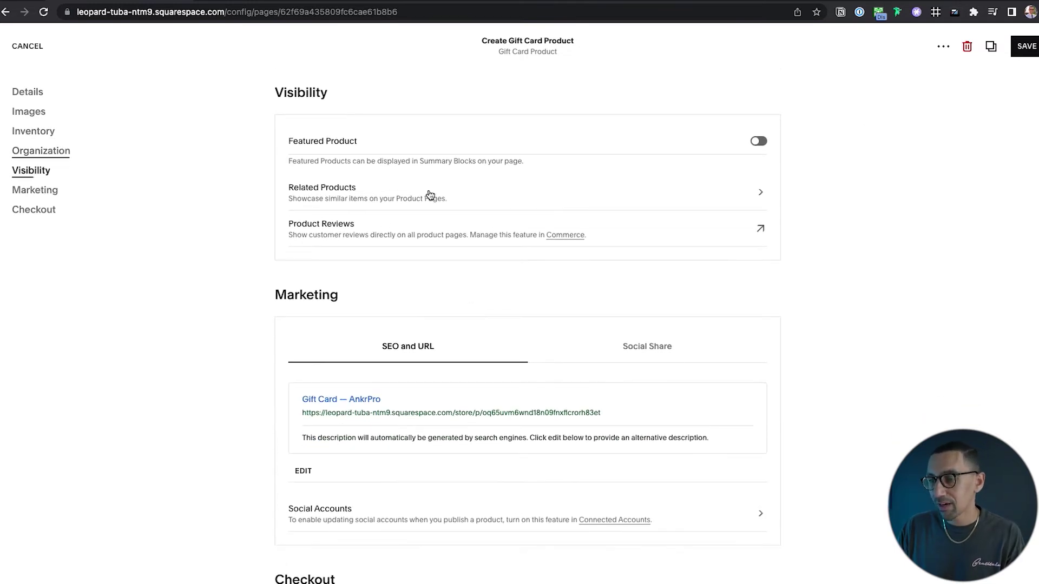
scroll(386, 249, "down", 2)
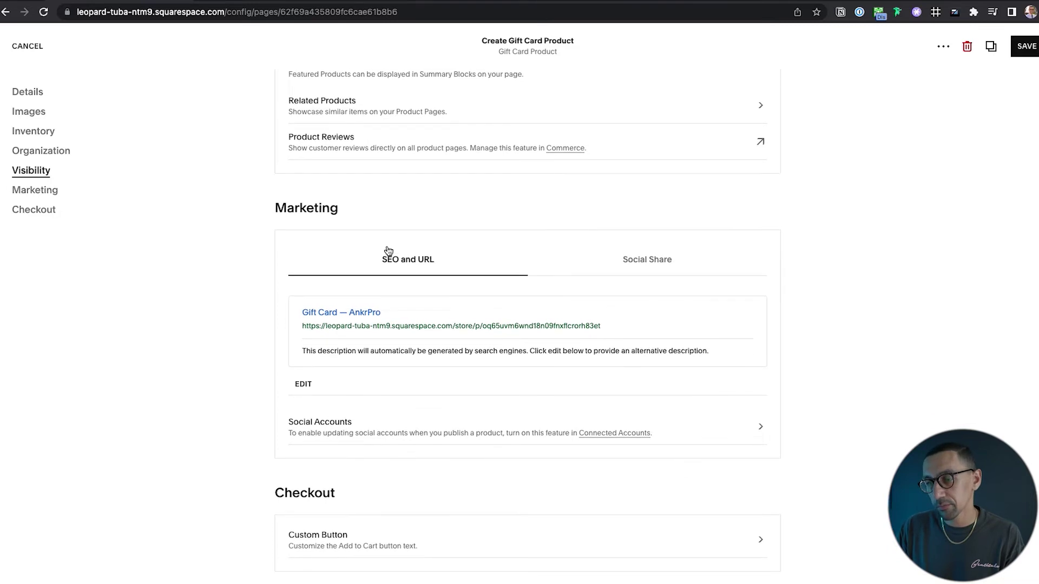
scroll(514, 266, "down", 3)
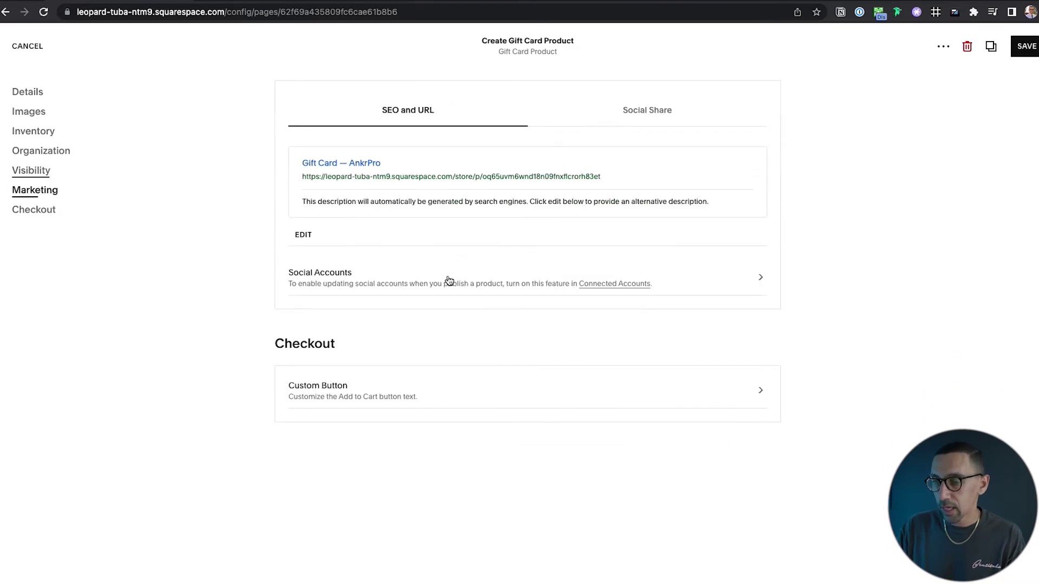
left_click(302, 235)
double_click(526, 319)
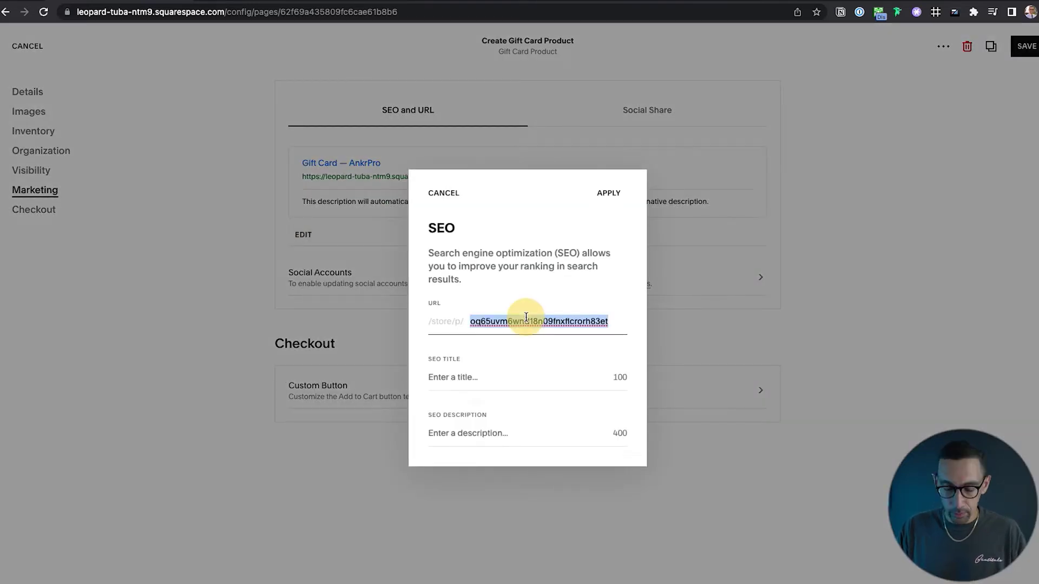
type("gift-card")
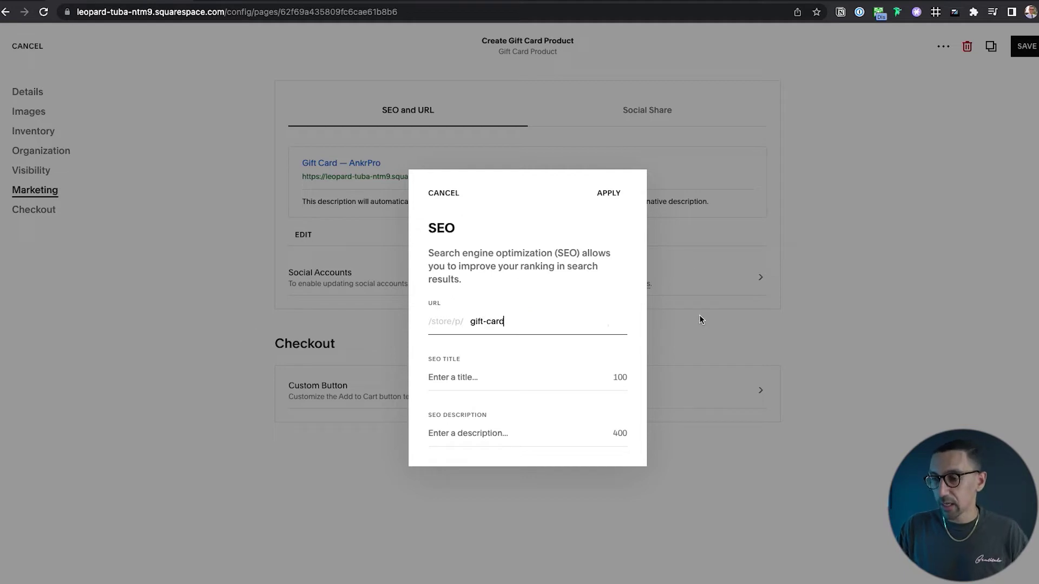
left_click(609, 195)
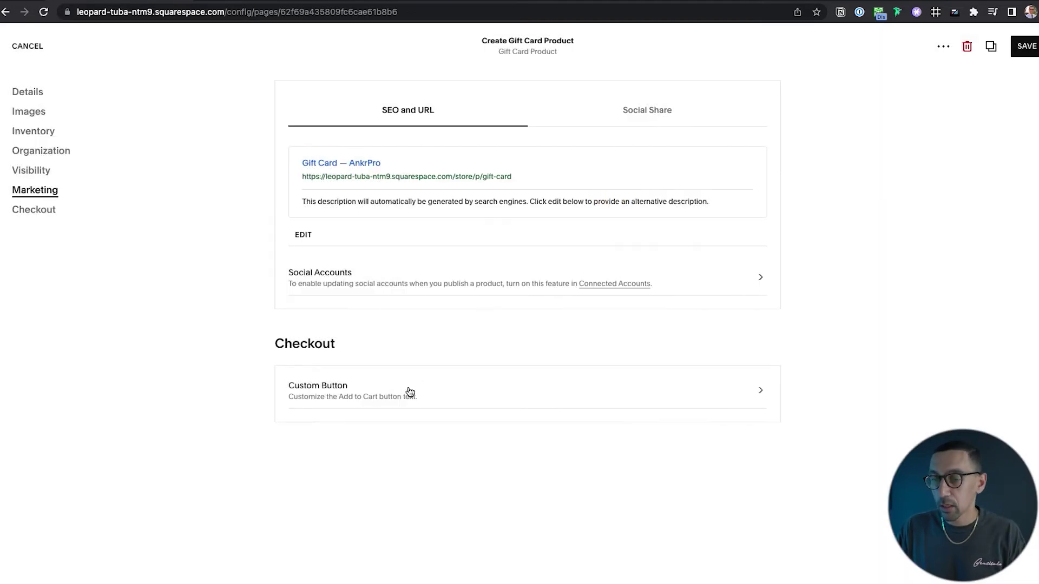
Give the purchase button the custom label 'Purchase Now'.
left_click(404, 390)
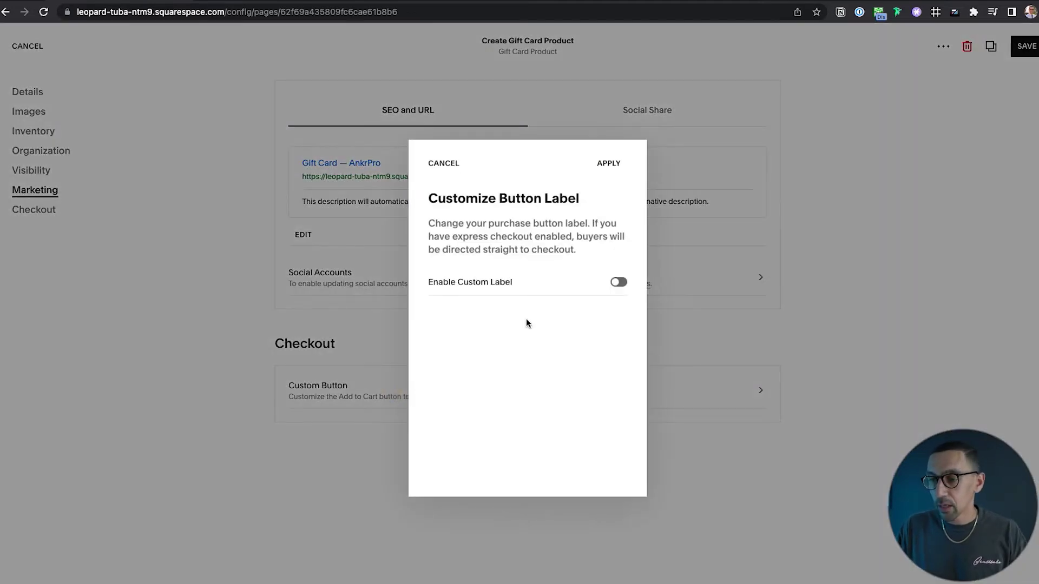
left_click(618, 282)
left_click(485, 341)
key("super+a")
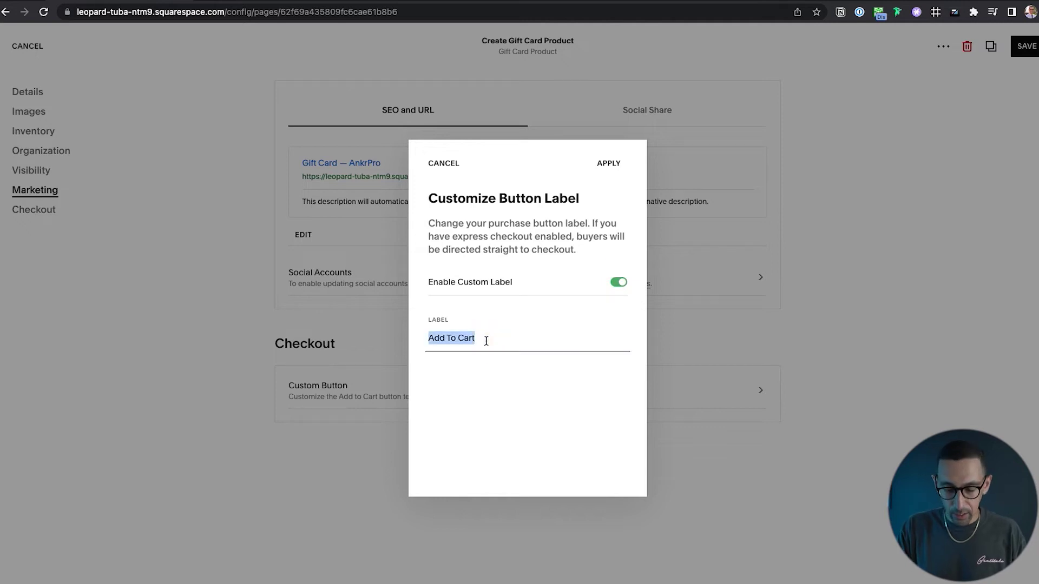
type("Purchase Now")
left_click(619, 163)
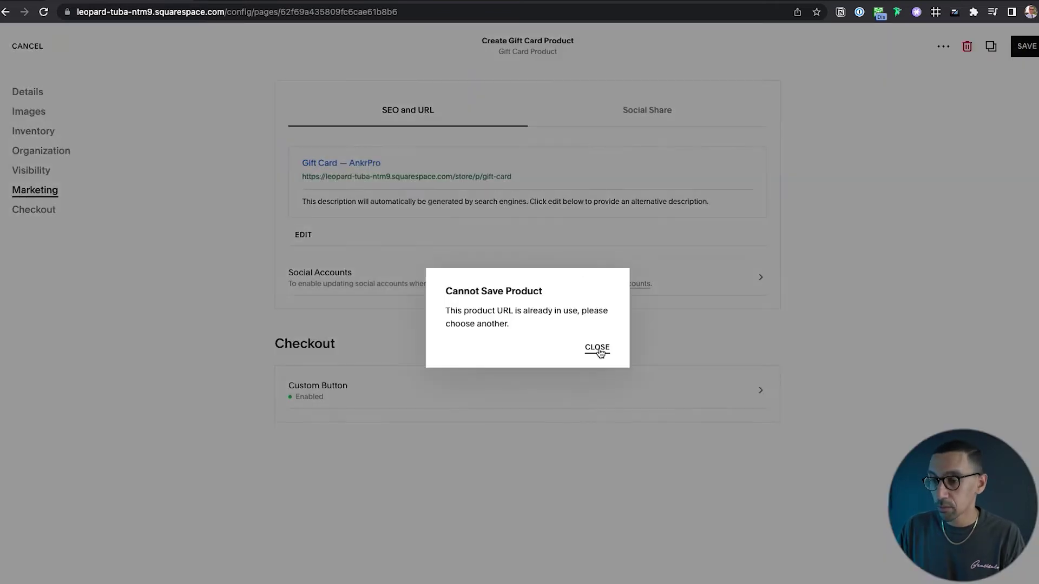
After the URL error on saving, change the slug to gift-card-2 and save the product.
left_click(597, 348)
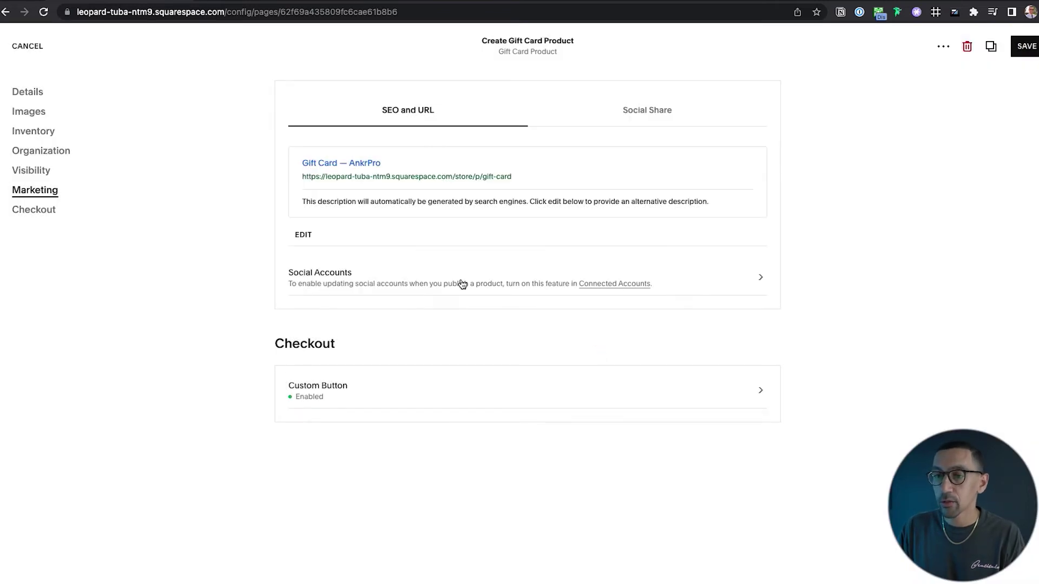
scroll(628, 251, "up", 2)
left_click(324, 356)
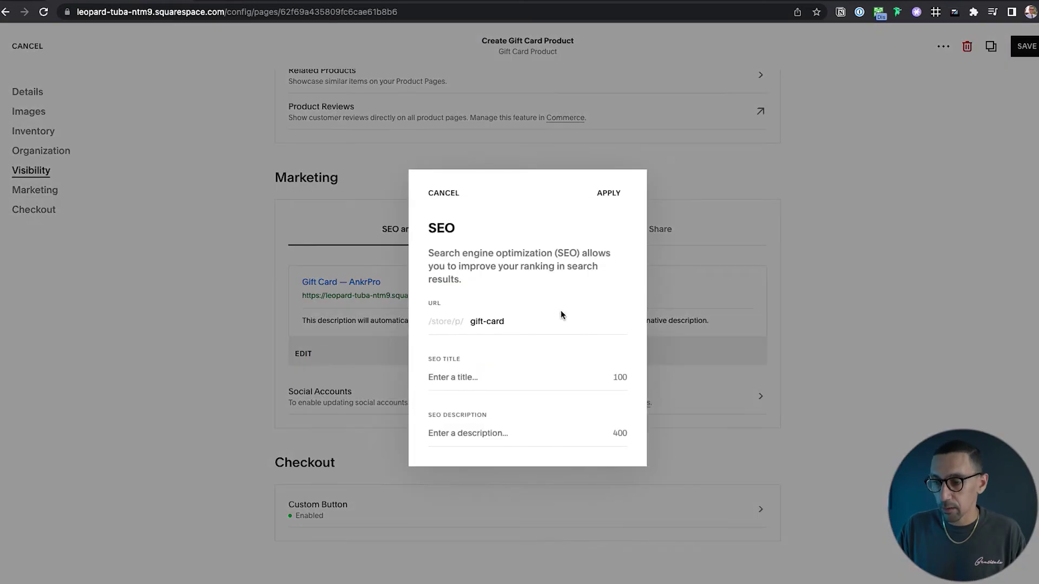
left_click(544, 329)
left_click(530, 320)
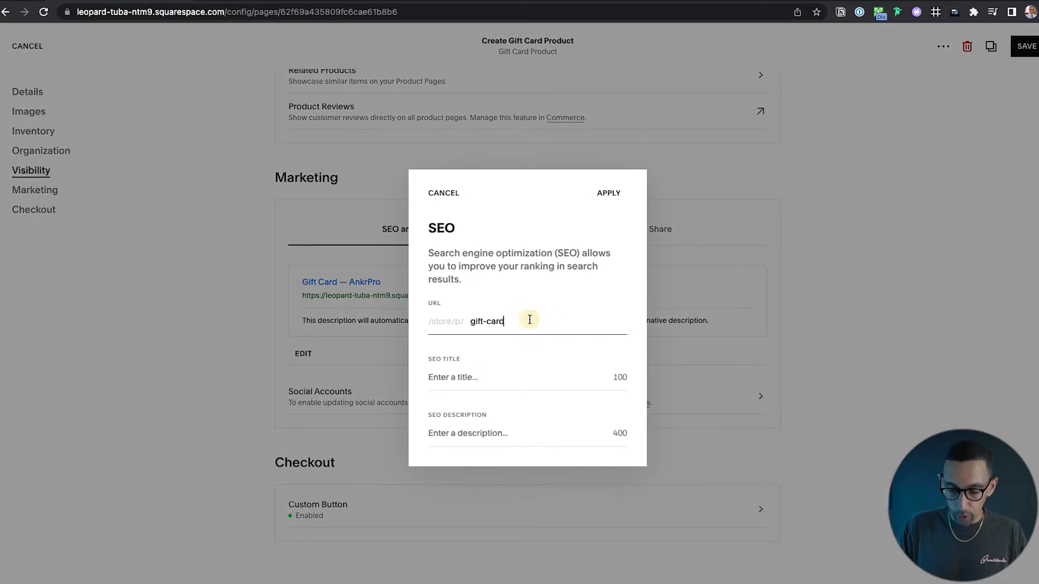
left_click(616, 195)
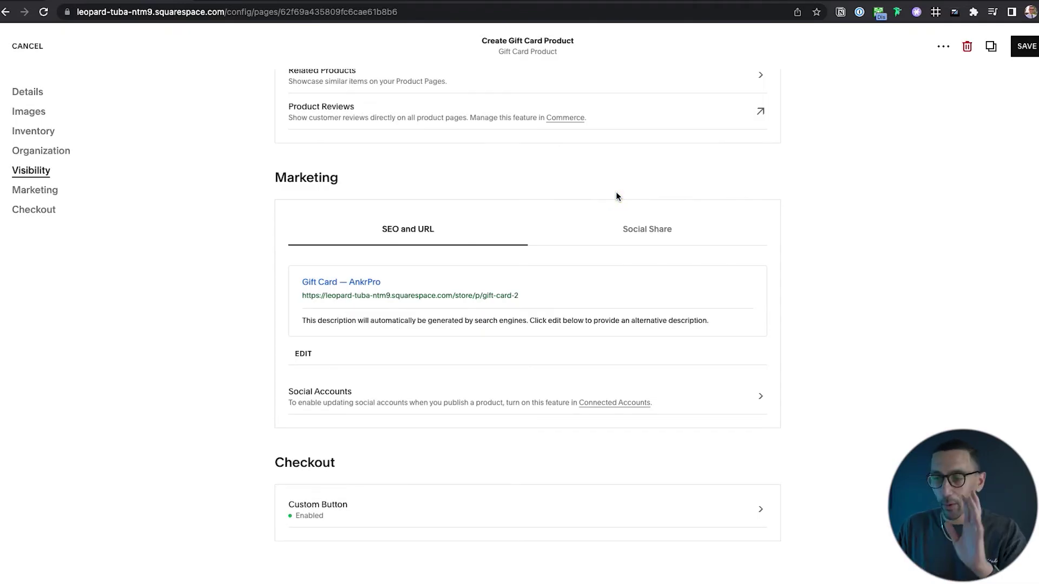
left_click(1031, 45)
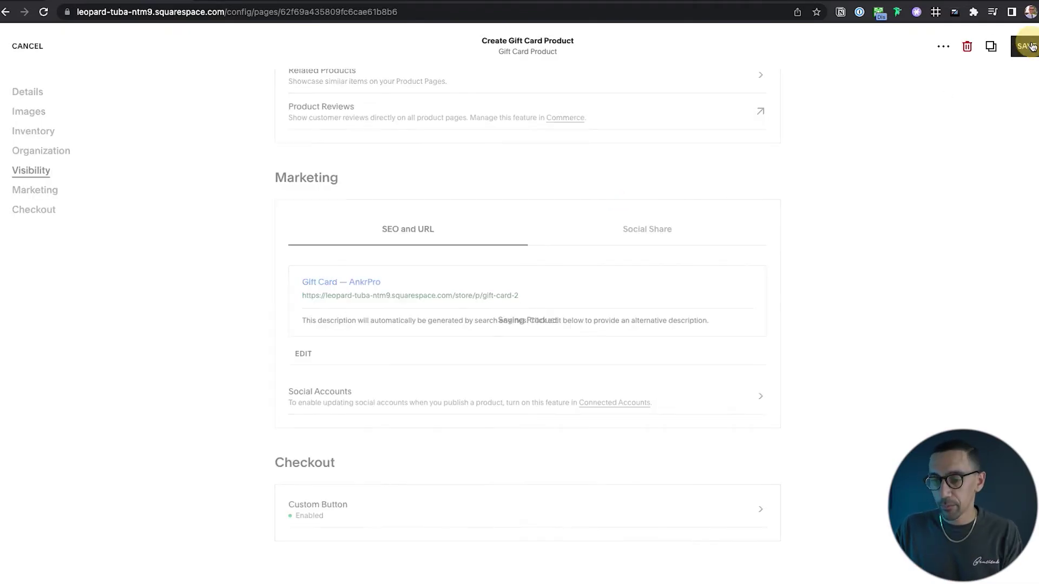
Open the Gift Card product page and highlight its heading, FROM $25.00 price and description.
scroll(373, 295, "down", 15)
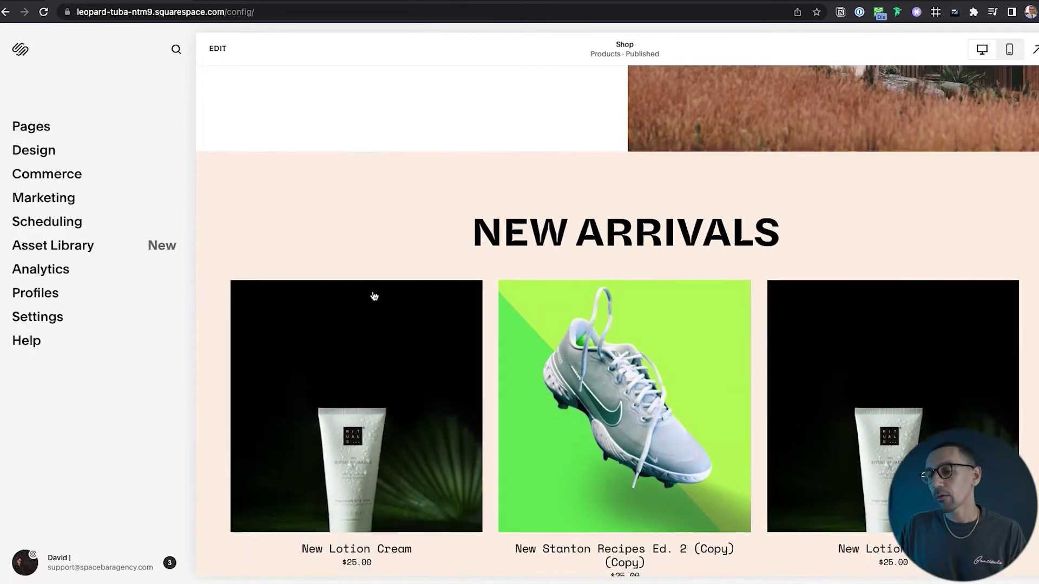
scroll(373, 296, "down", 6)
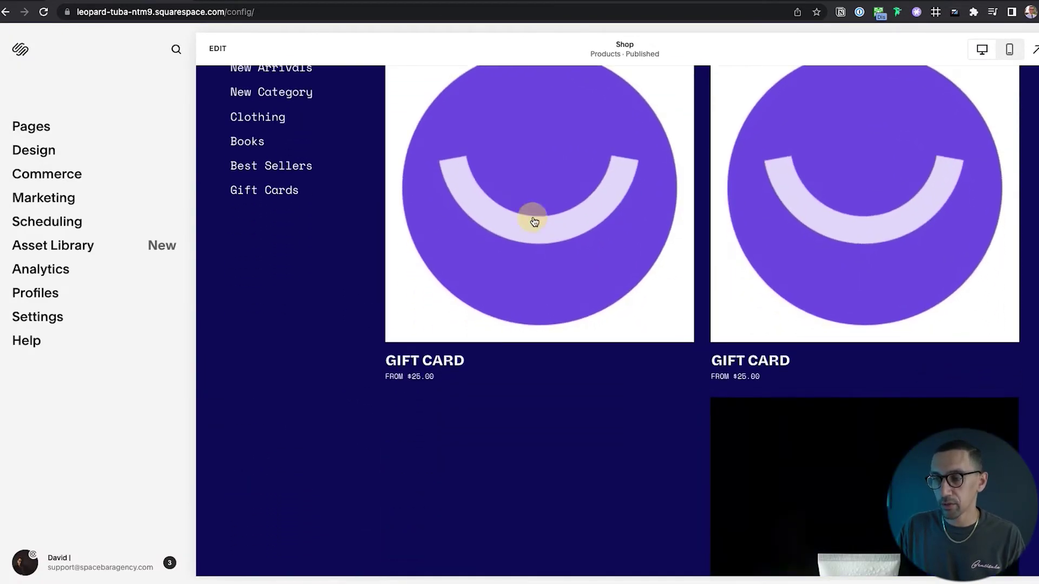
left_click(534, 222)
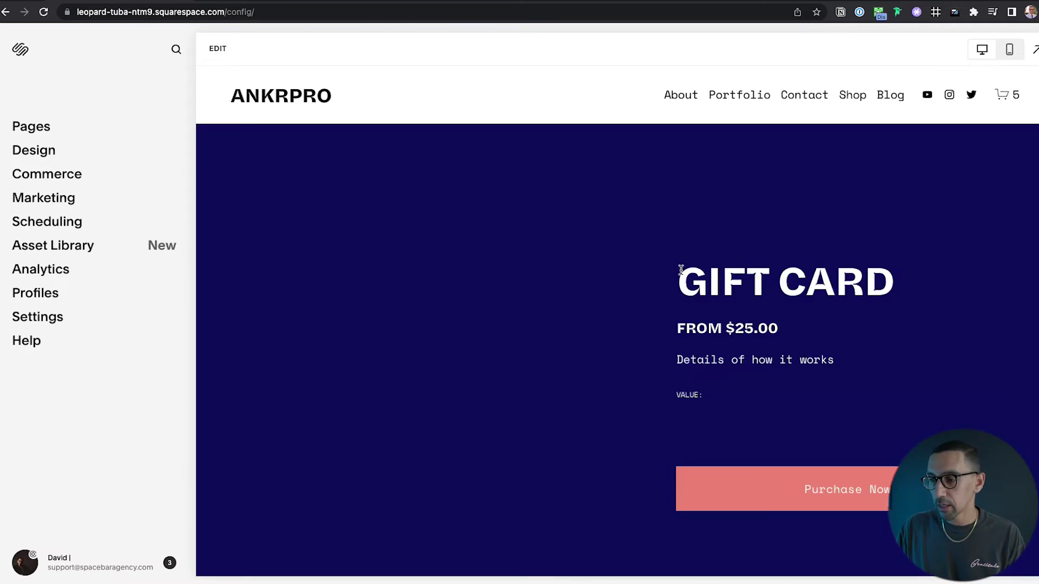
scroll(680, 270, "down", 2)
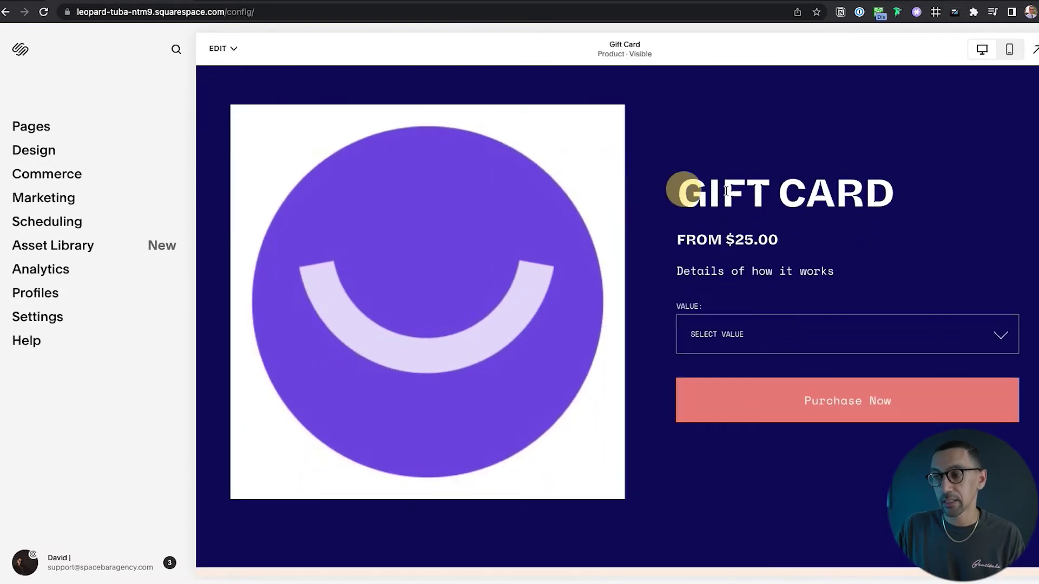
left_click_drag(680, 190, 874, 195)
left_click_drag(691, 239, 794, 238)
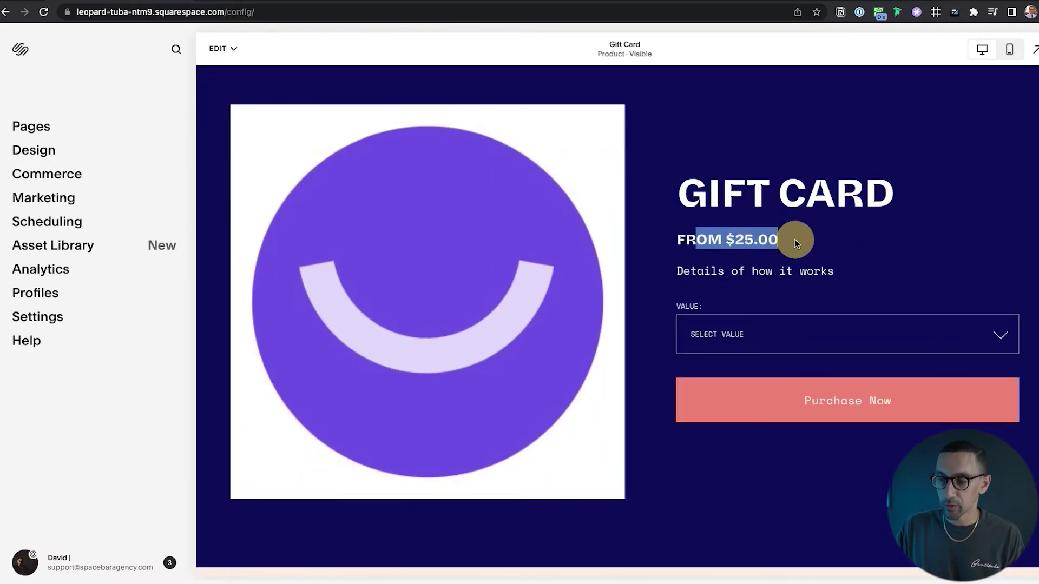
left_click(687, 271)
left_click_drag(689, 270, 858, 270)
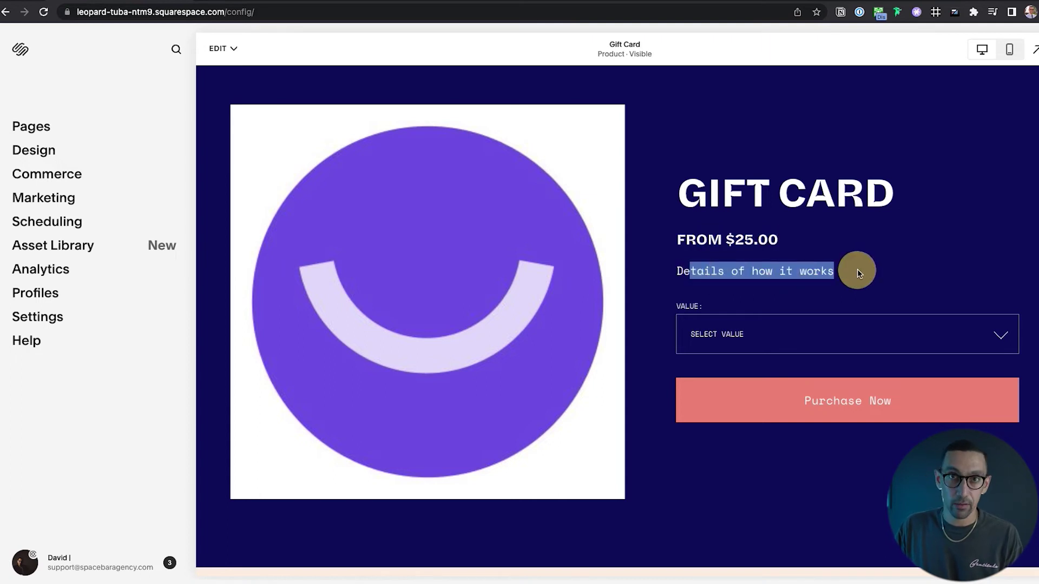
Choose the $50.00 gift card value and start checkout with Purchase Now.
left_click(763, 338)
left_click(762, 371)
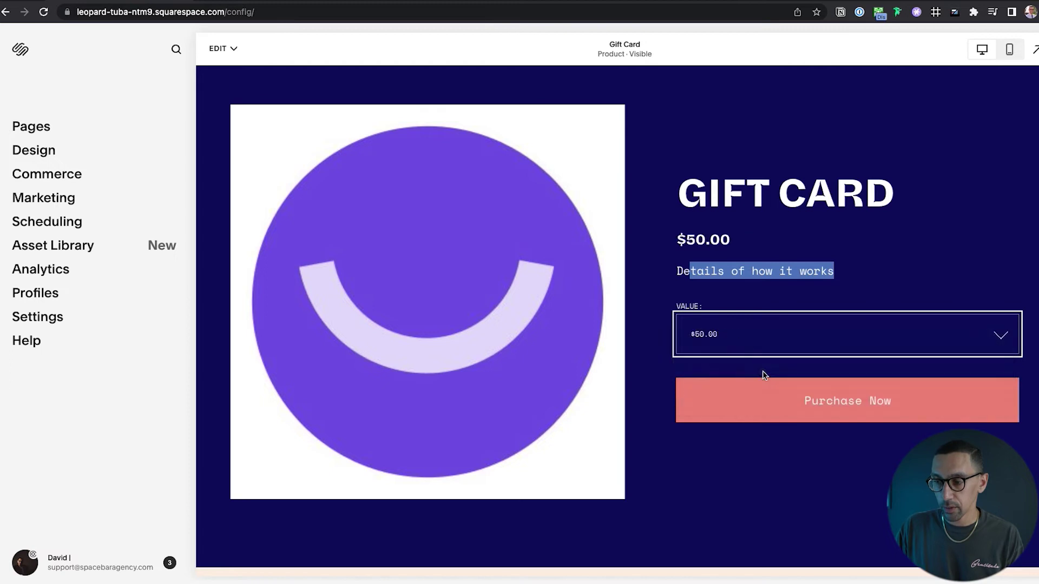
left_click(863, 394)
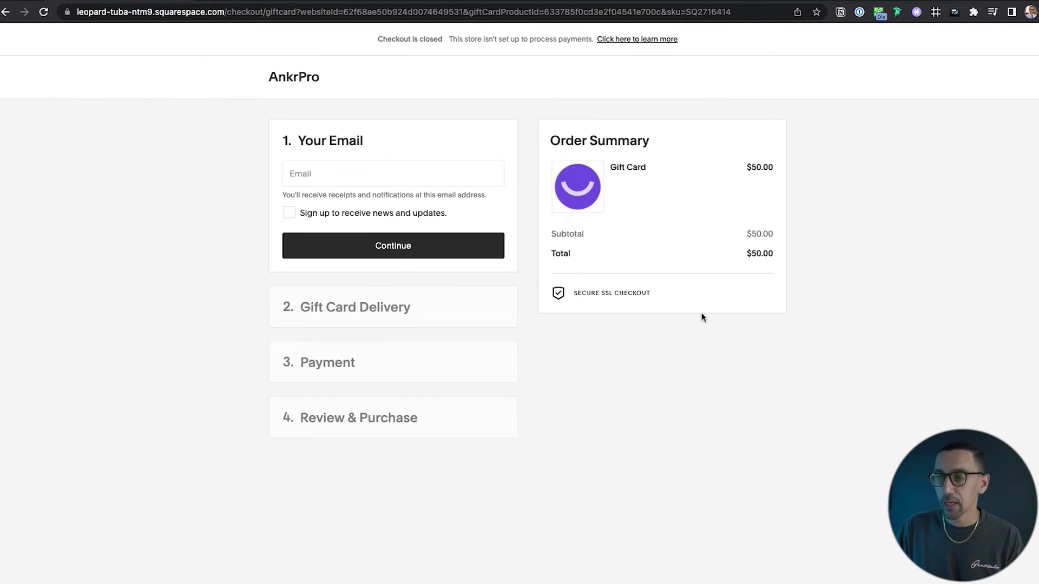
Scroll the site preview back to the Gift Card product page.
scroll(702, 317, "left", 5)
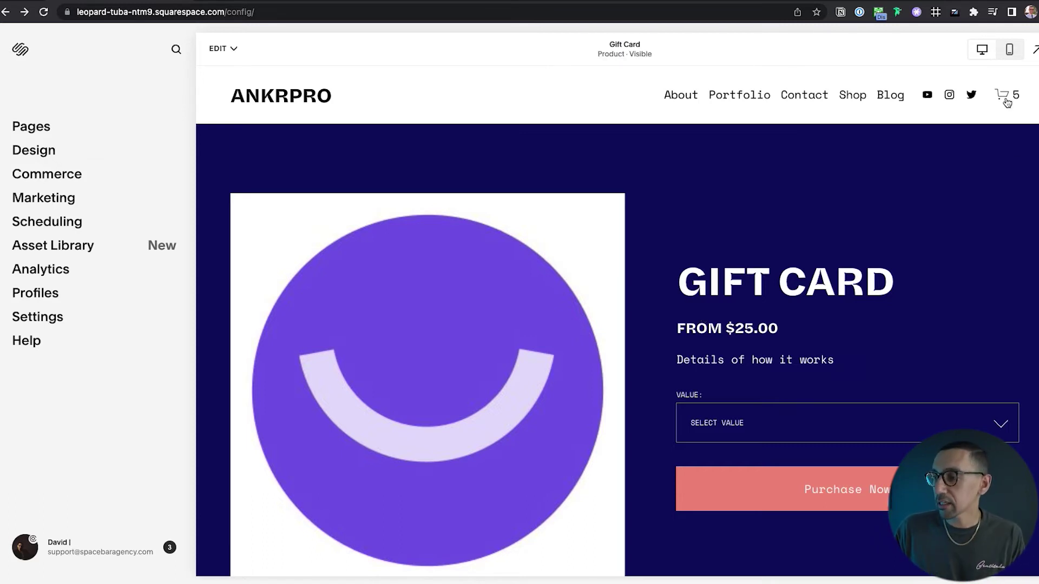
left_click(1005, 100)
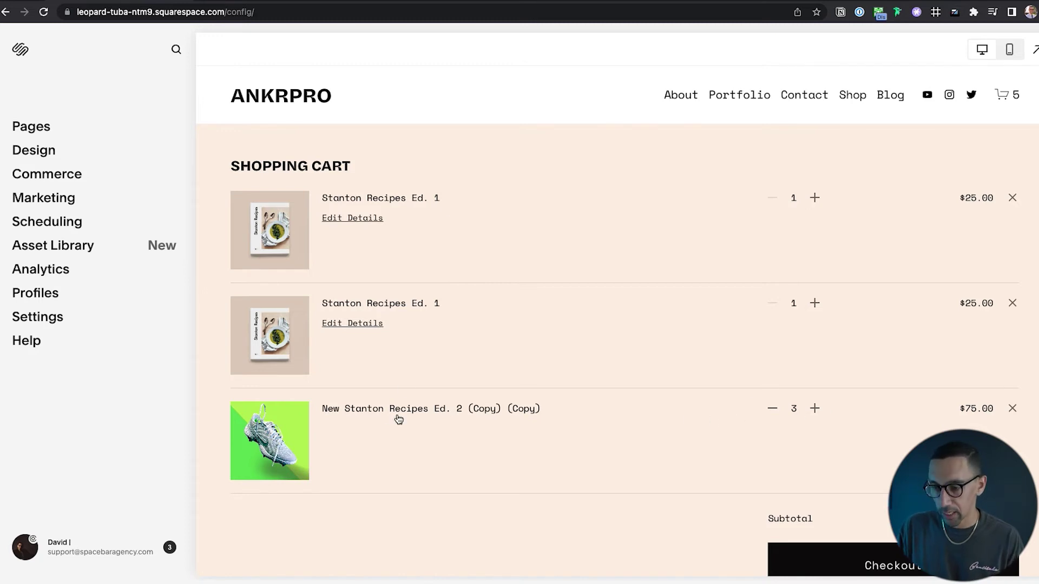
scroll(865, 438, "down", 2)
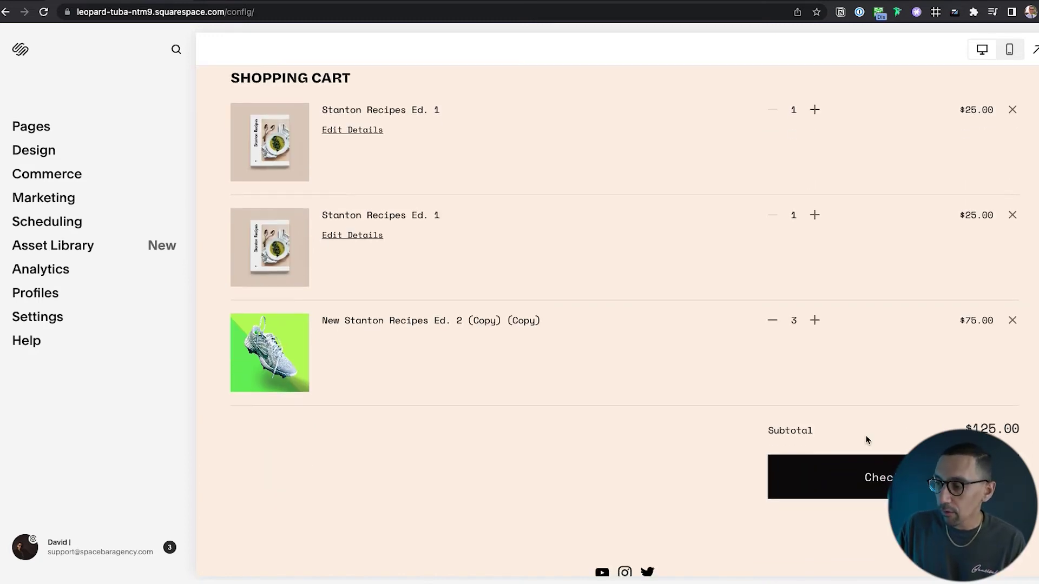
scroll(989, 385, "up", 2)
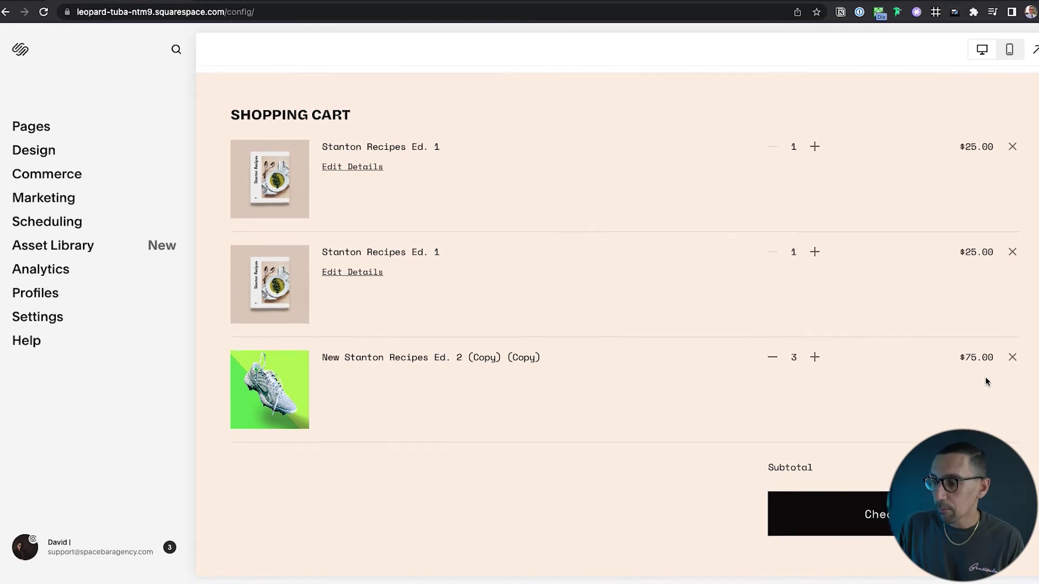
scroll(679, 151, "left", 5)
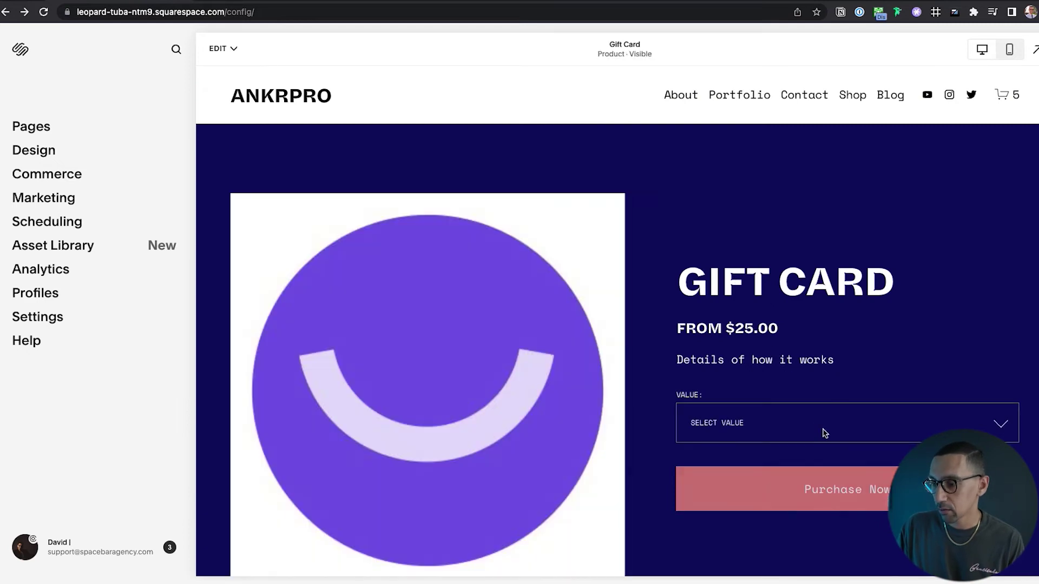
Pick a gift card value, start checkout, and paste in the buyer's email address.
left_click(821, 427)
left_click(818, 456)
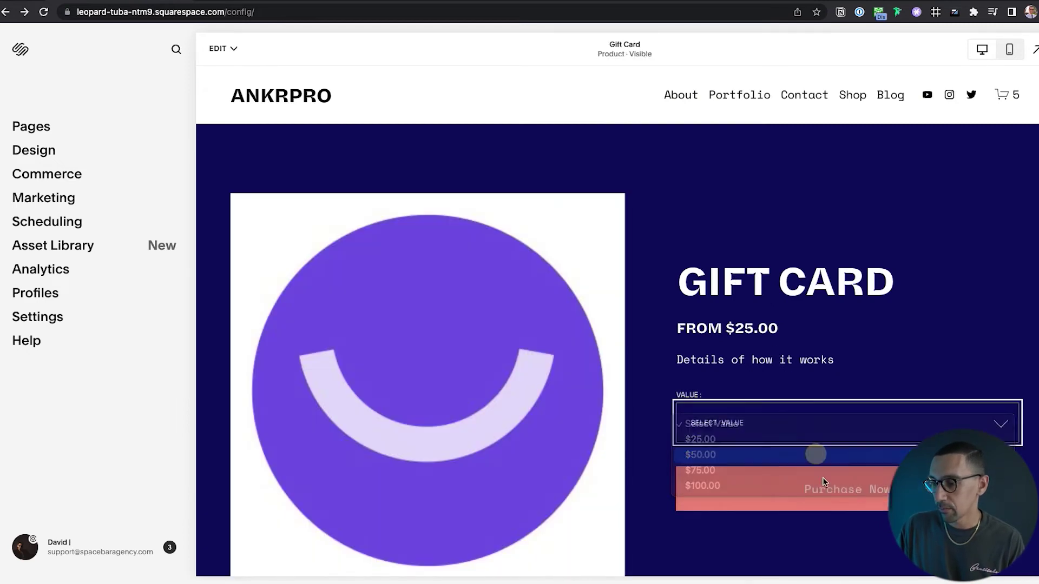
left_click(859, 490)
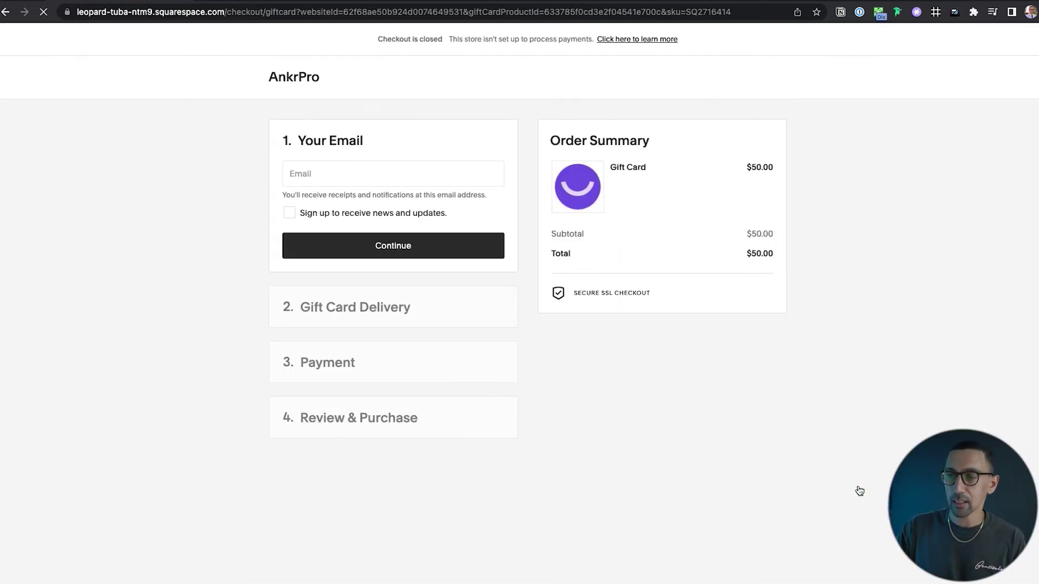
scroll(325, 300, "left", 5)
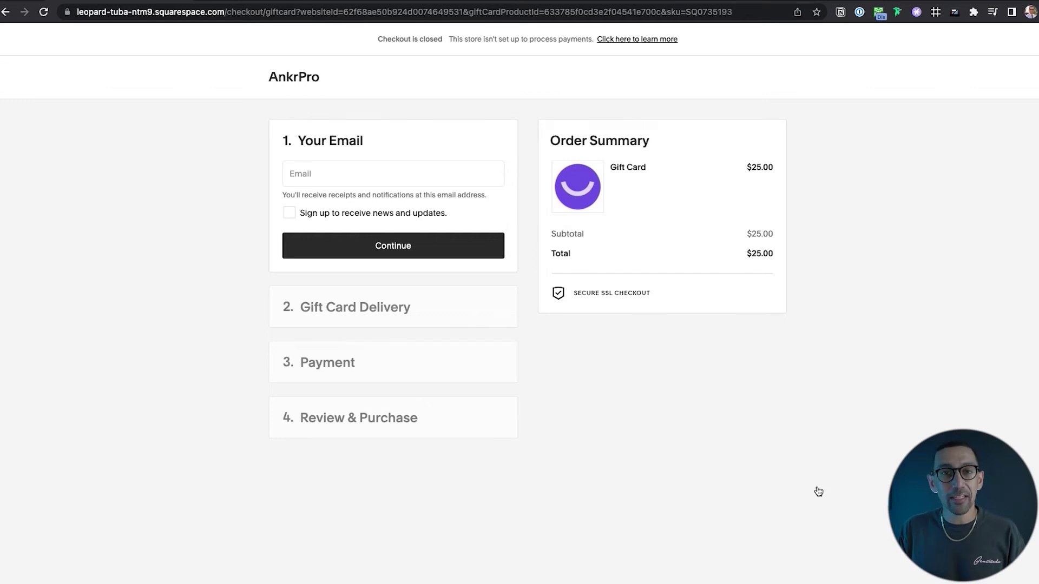
left_click(387, 174)
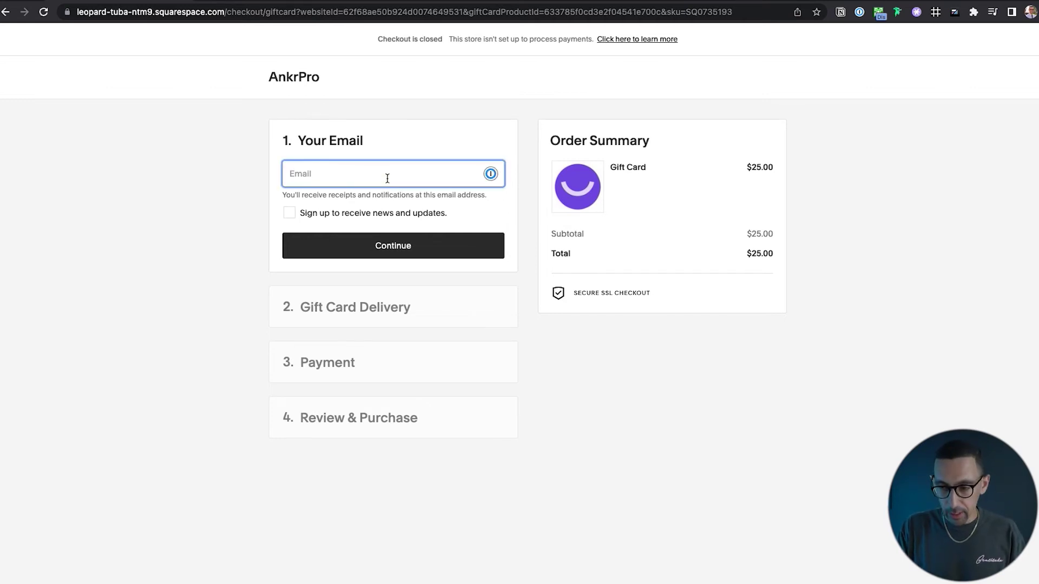
key("super+v")
left_click(395, 246)
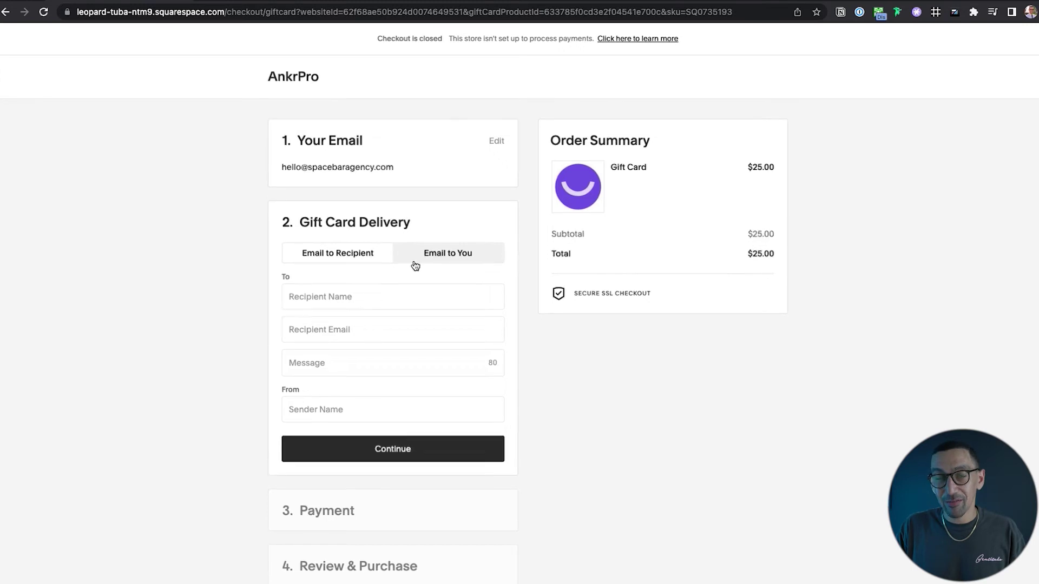
Enter the recipient's name and email, the message 'You the best!', and the sender's name.
scroll(413, 265, "up", 5)
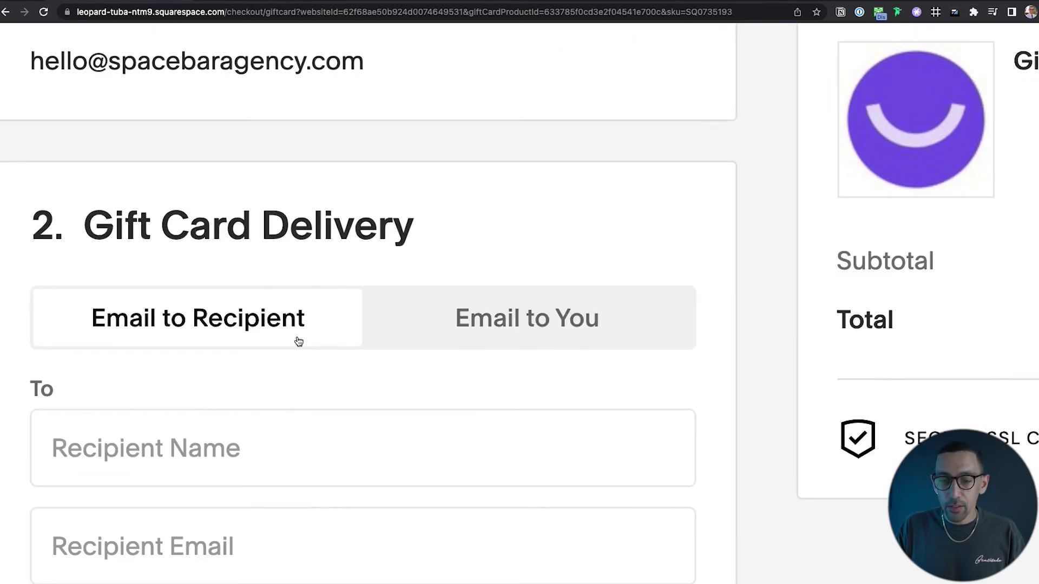
scroll(299, 342, "down", 5)
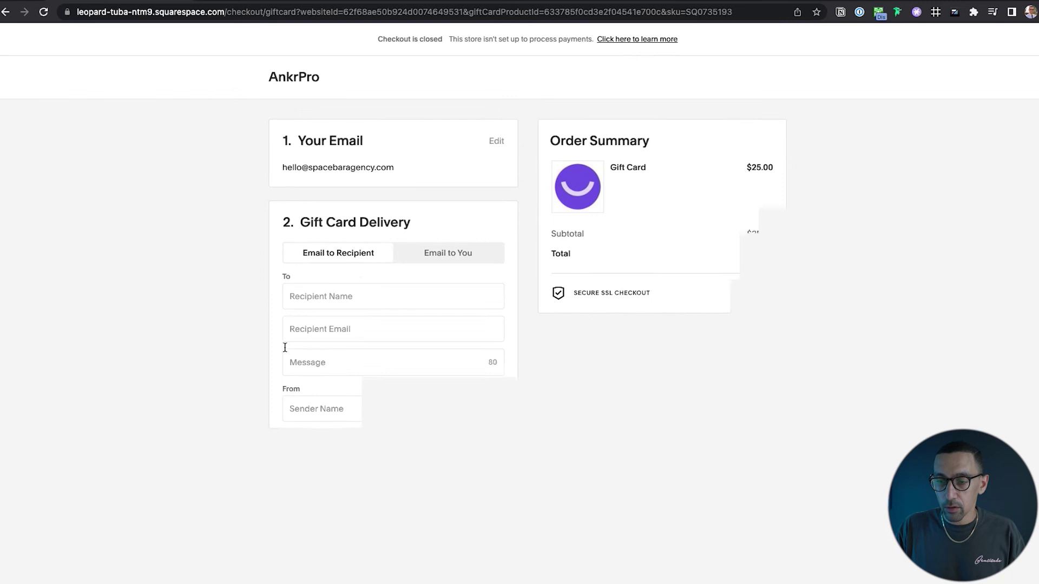
left_click(336, 297)
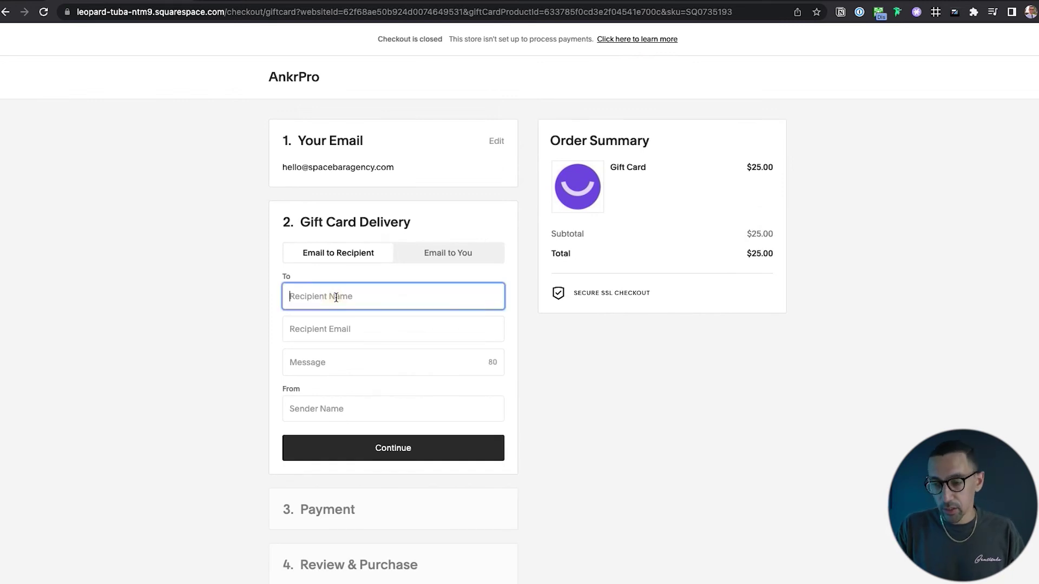
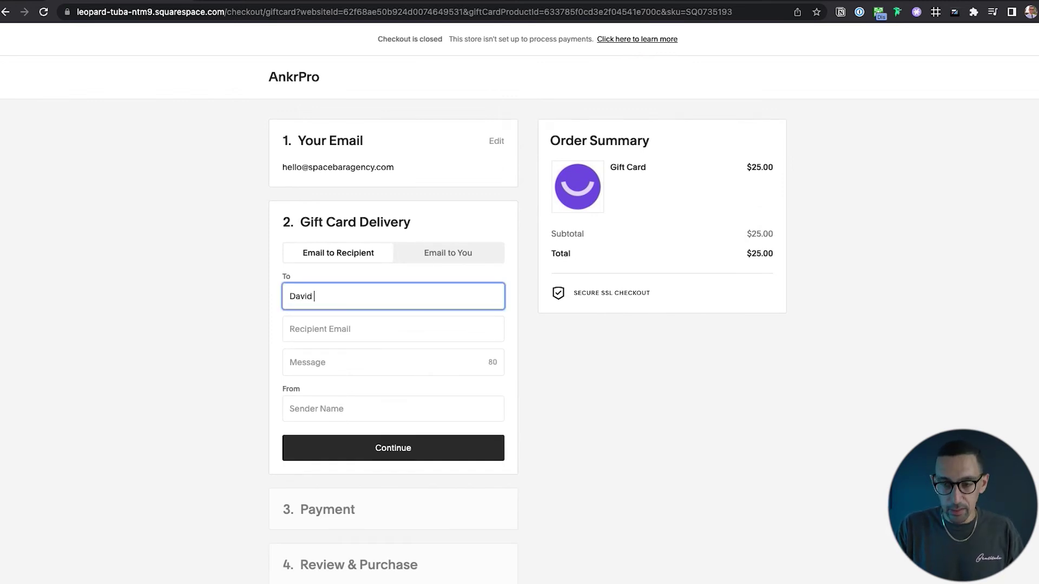
key("Tab")
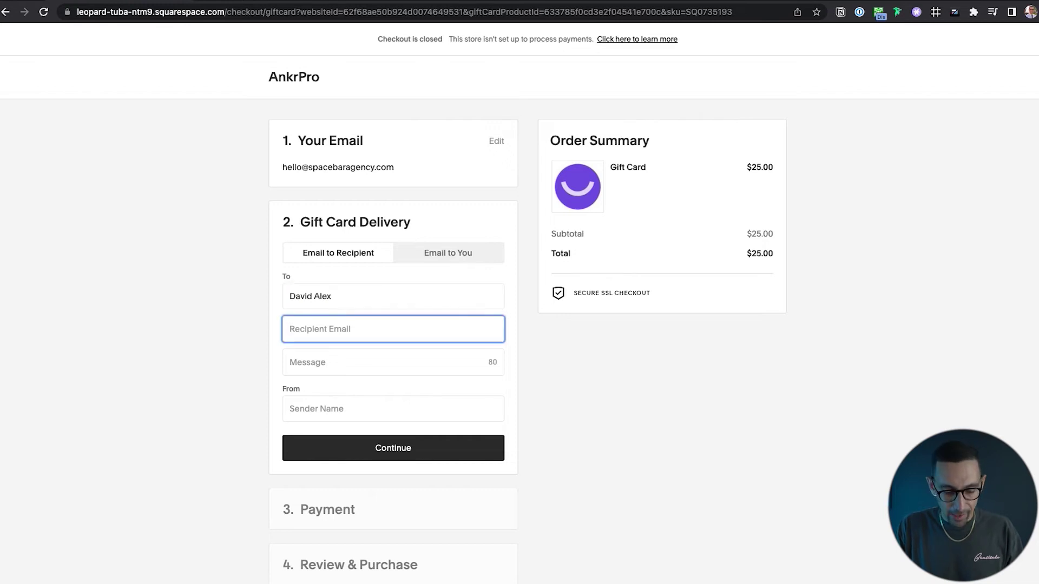
key("ctrl+a")
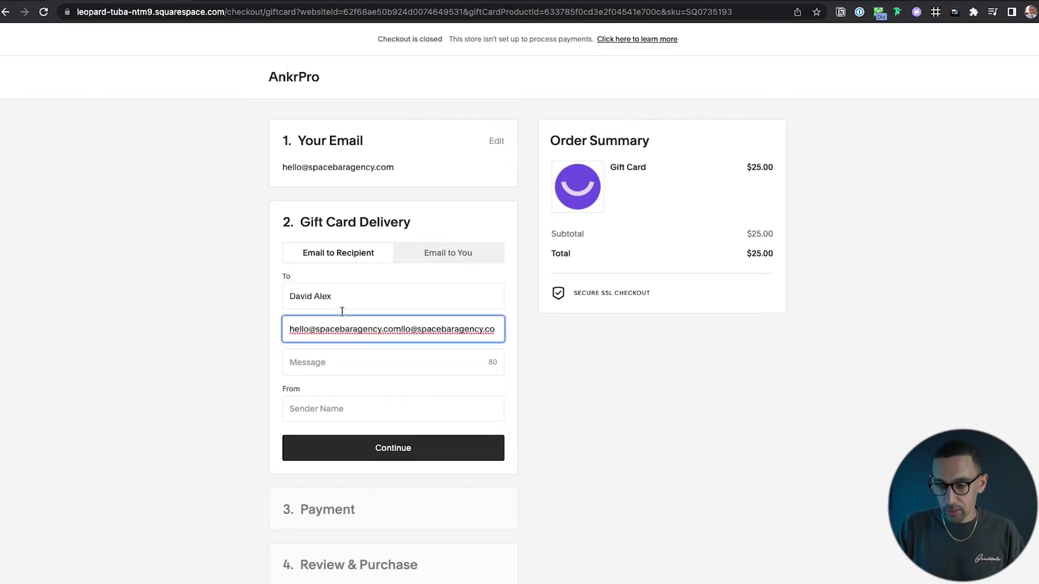
type("he")
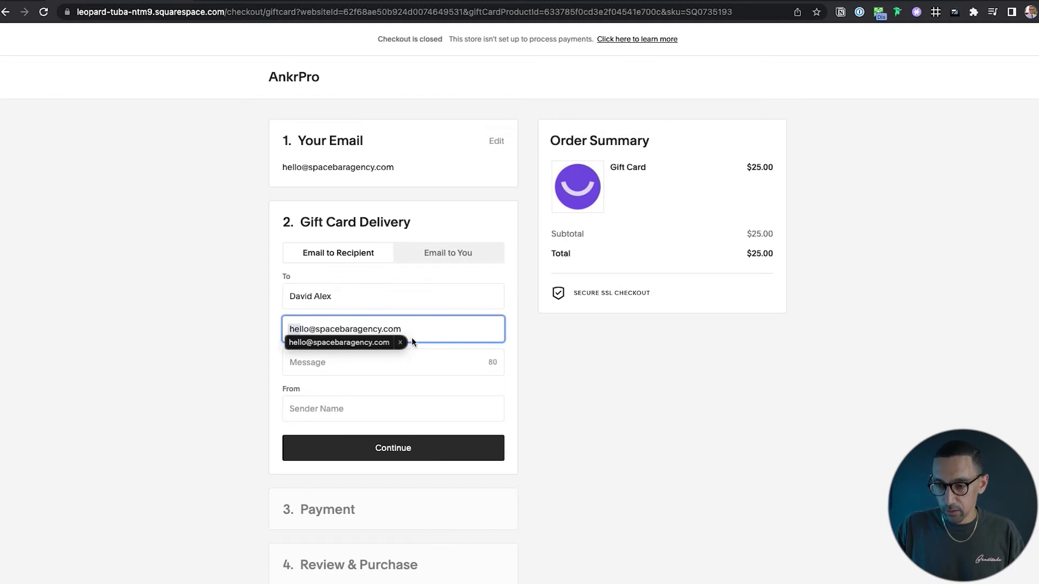
left_click(387, 361)
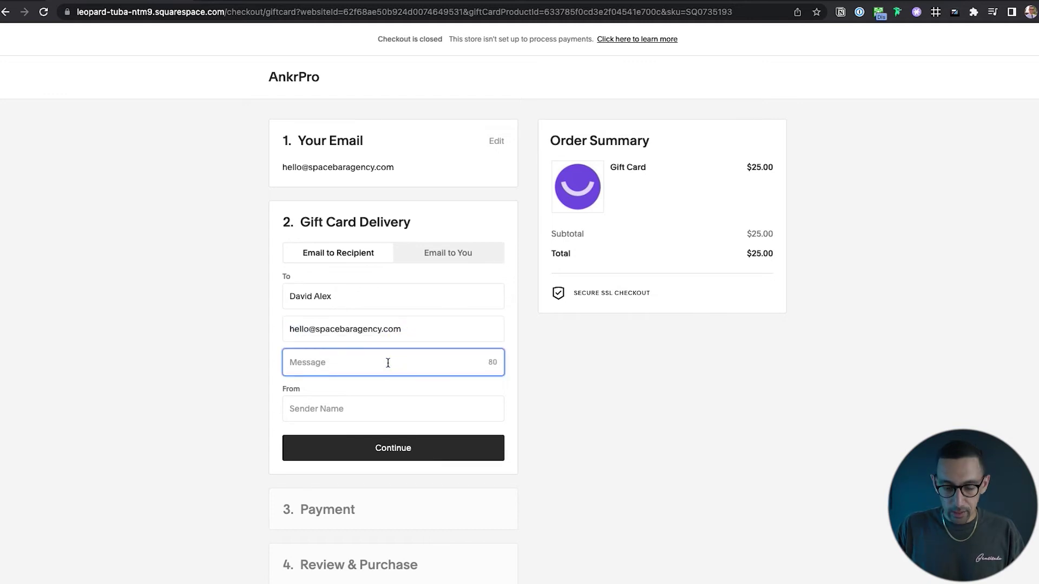
type("You")
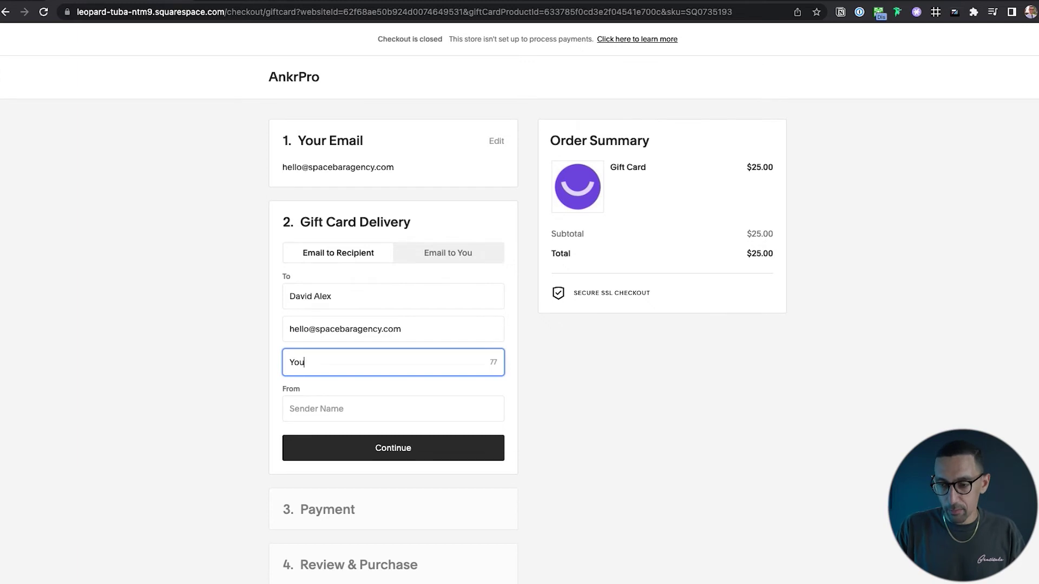
type(" the best!")
left_click(363, 410)
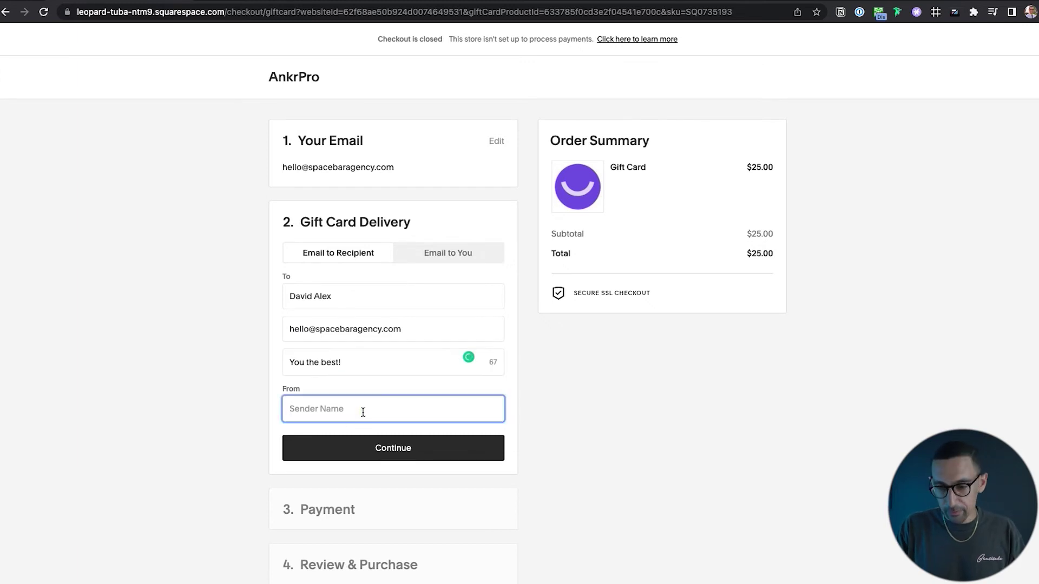
type("David")
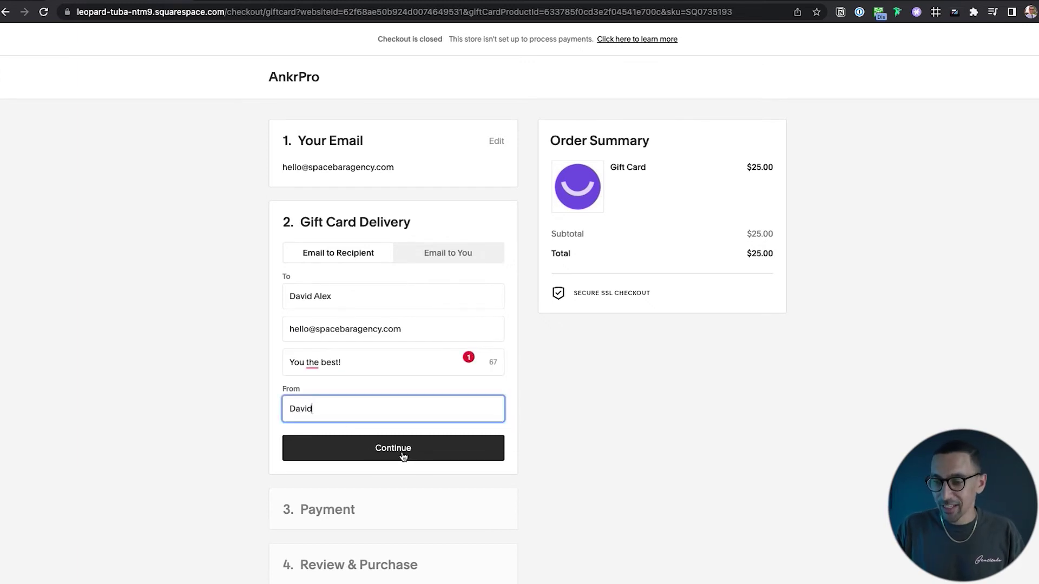
left_click(403, 456)
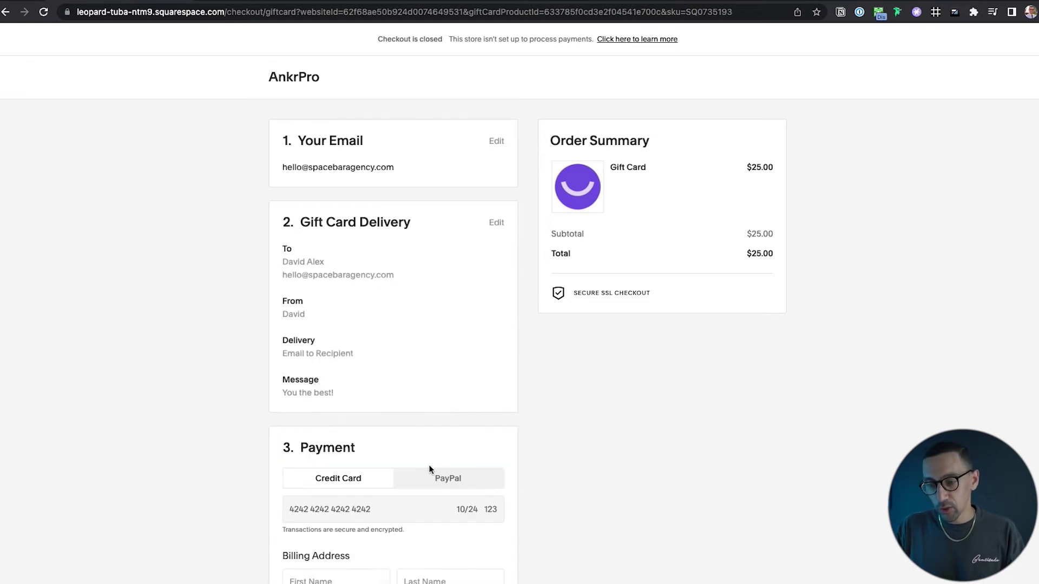
Fill in the billing first and last name.
scroll(431, 457, "down", 2)
scroll(429, 466, "down", 3)
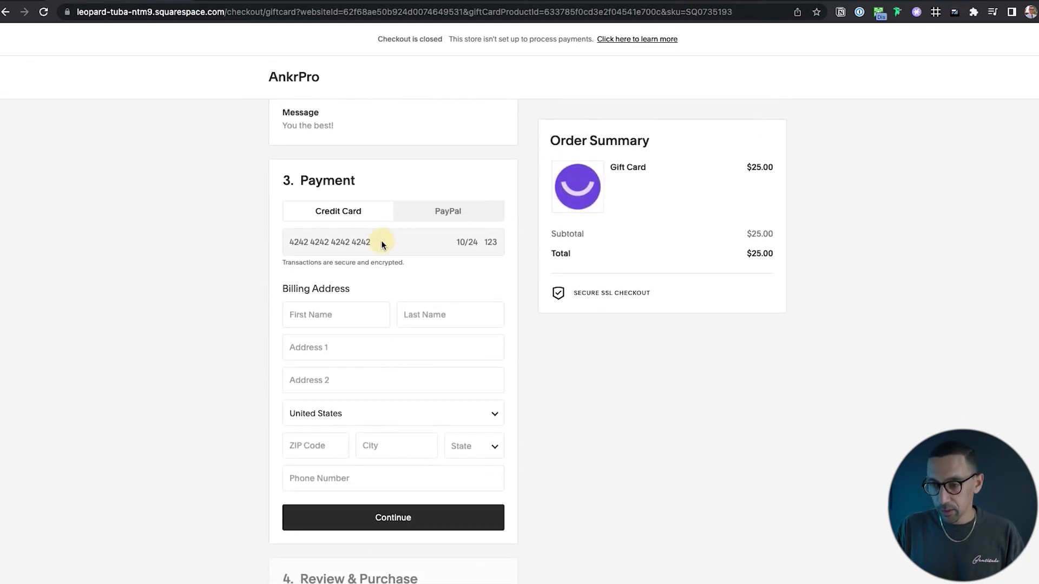
left_click(332, 315)
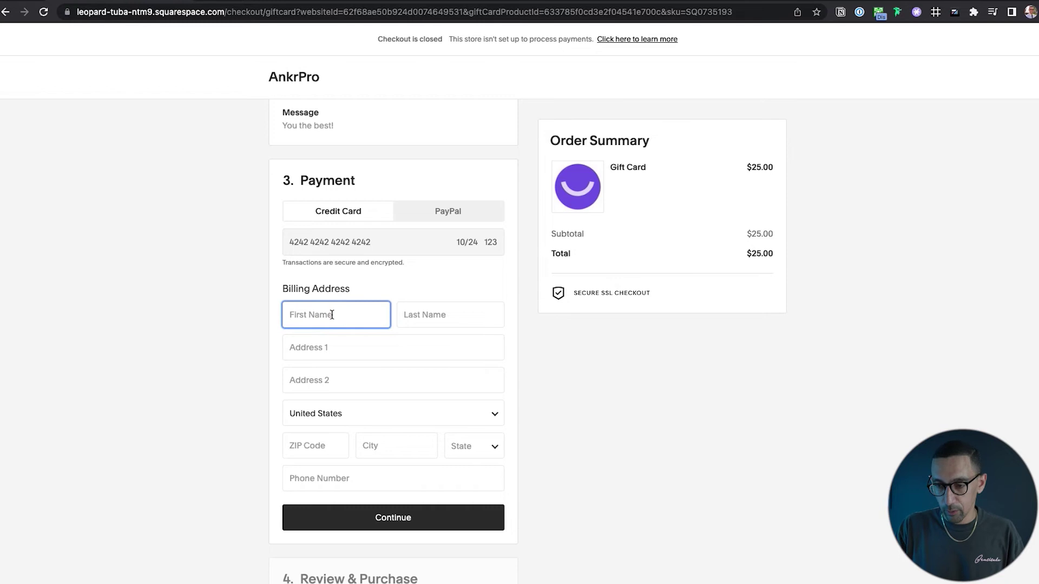
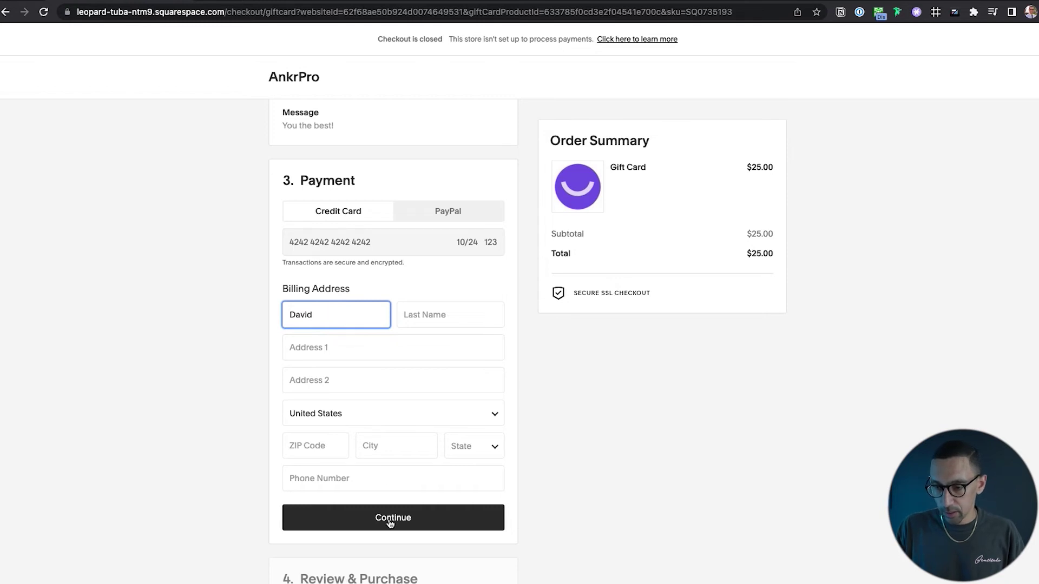
left_click(390, 520)
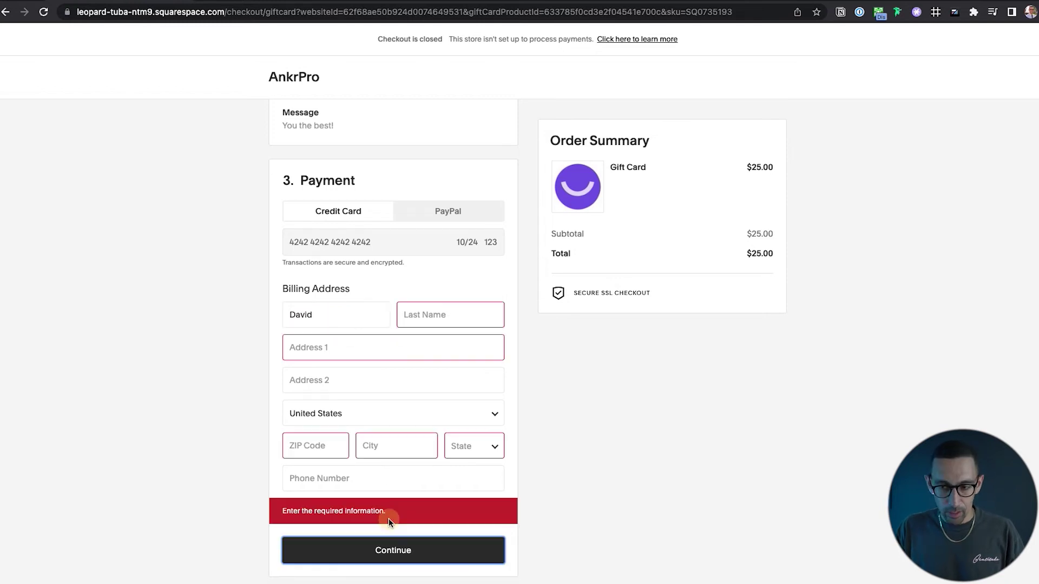
left_click(445, 314)
Fill the billing address from the suggested match for 111, continue, and place the order.
key("Tab")
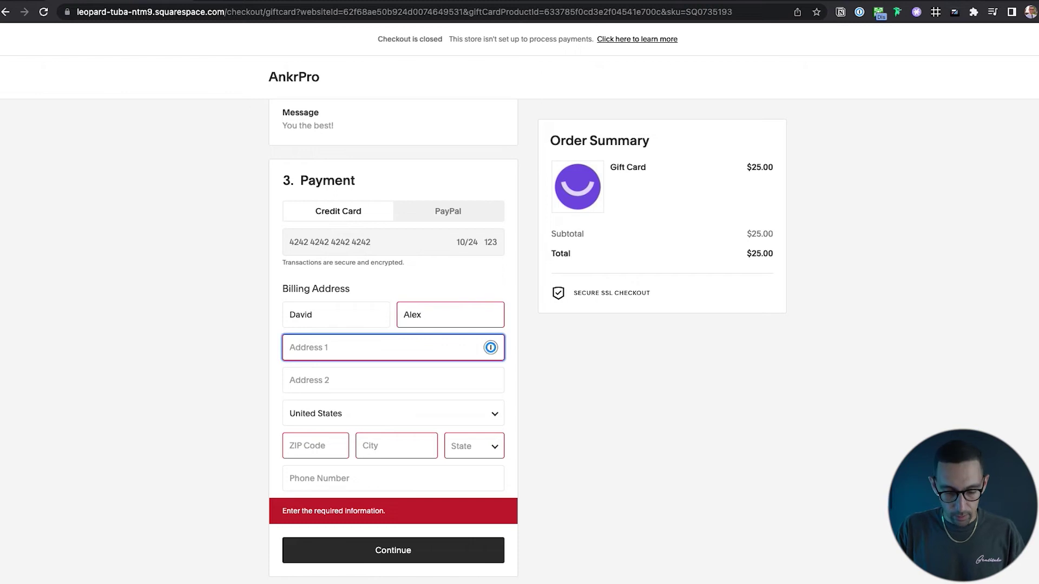
type("111")
left_click(434, 354)
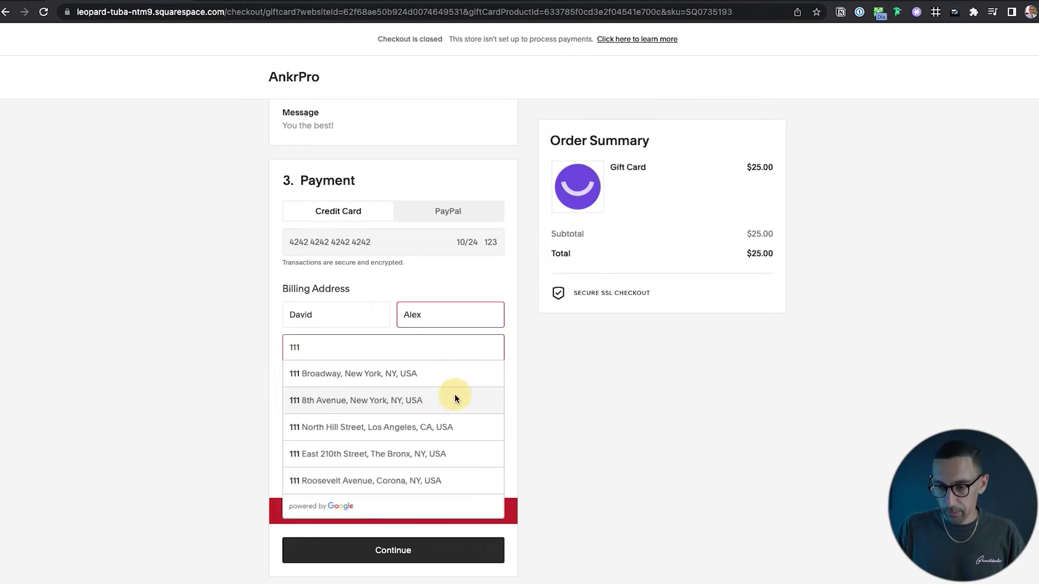
left_click(454, 398)
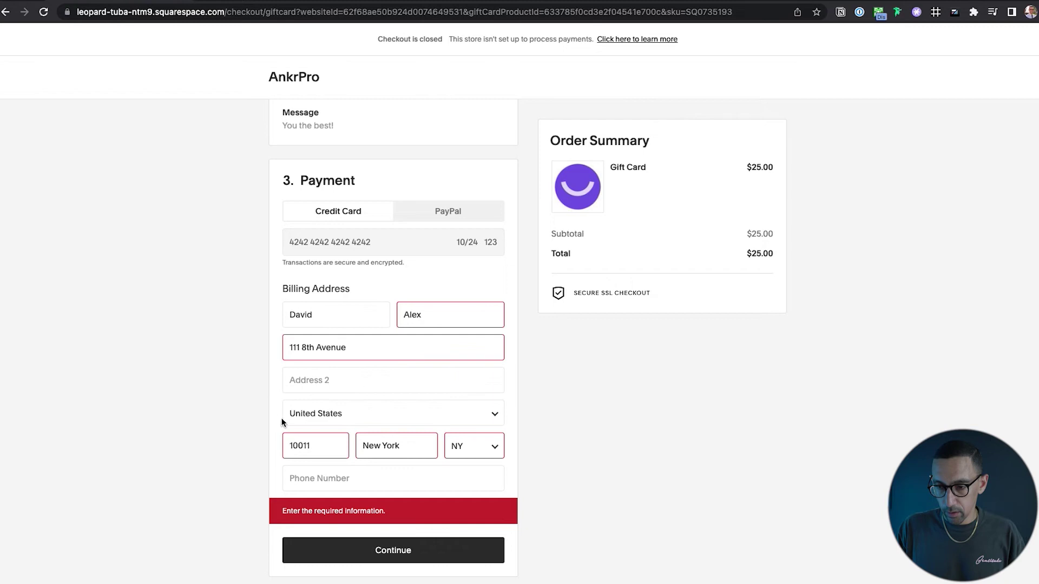
left_click(396, 549)
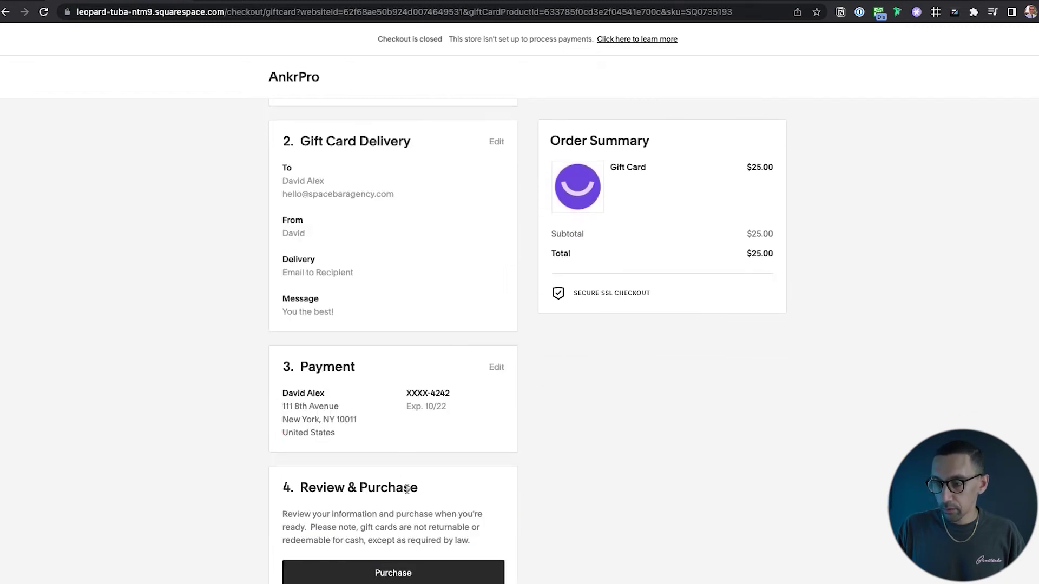
left_click(419, 573)
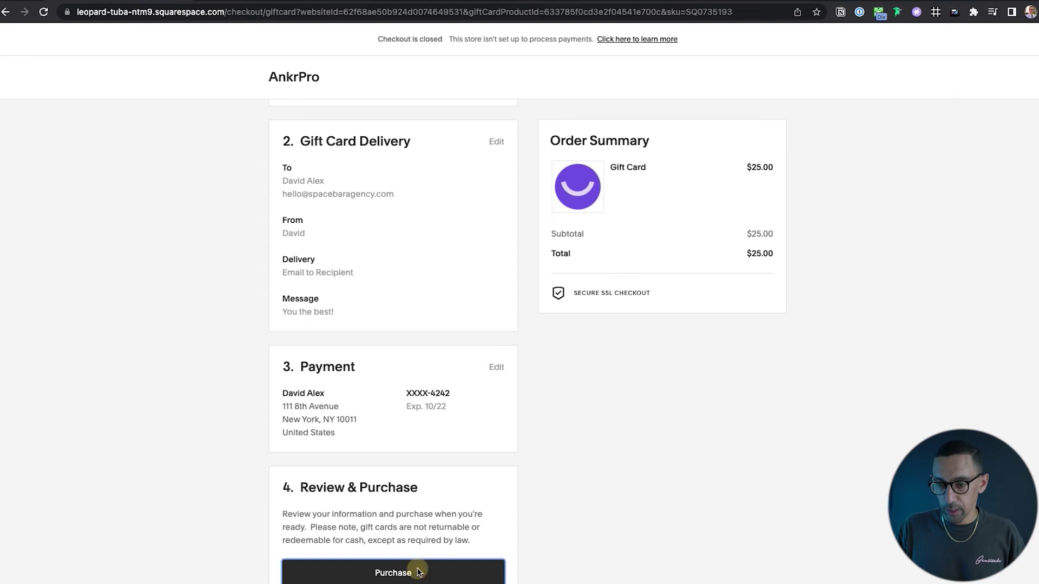
Review the checkout's payment error and Gift Card Delivery section, then swipe back to the admin Gift Cards list.
scroll(441, 506, "down", 3)
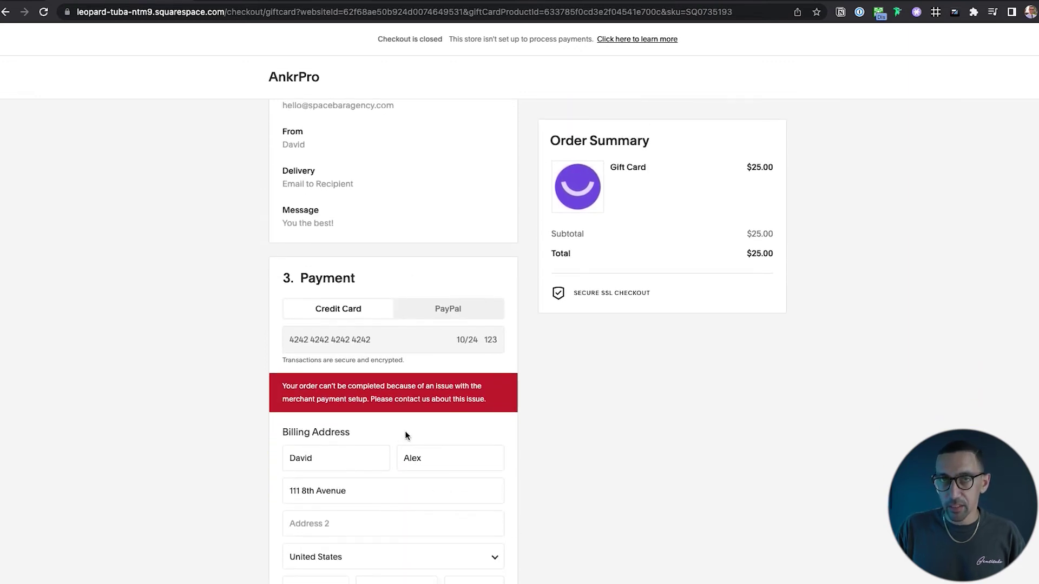
scroll(405, 431, "down", 3)
scroll(401, 282, "up", 6)
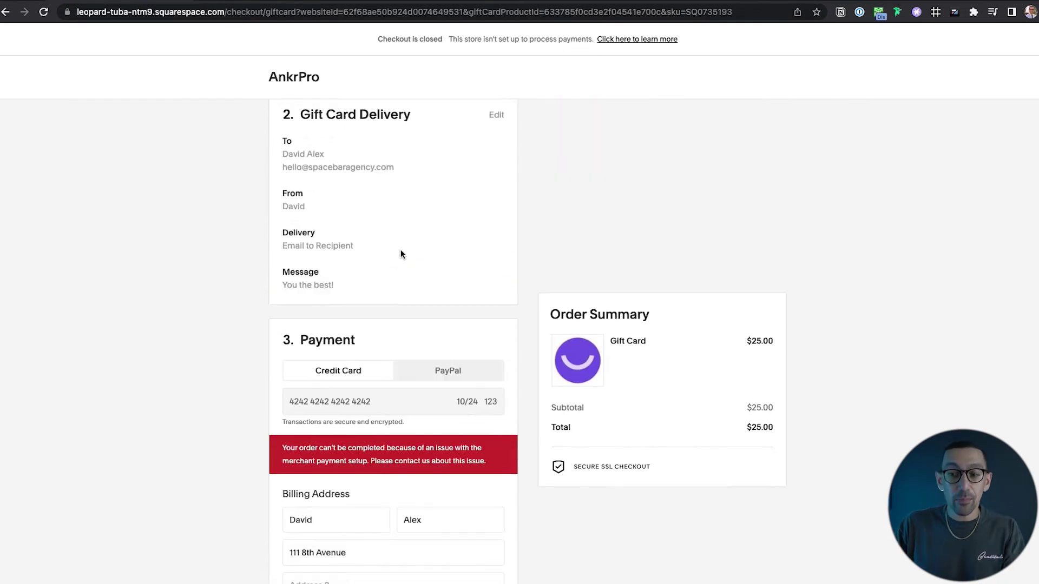
scroll(371, 324, "up", 5)
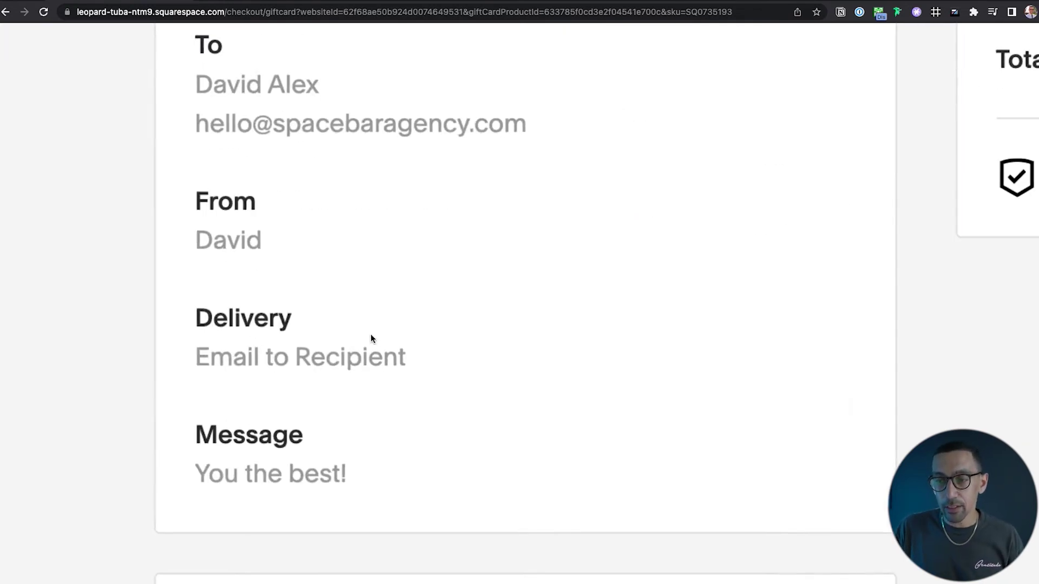
scroll(376, 343, "up", 2)
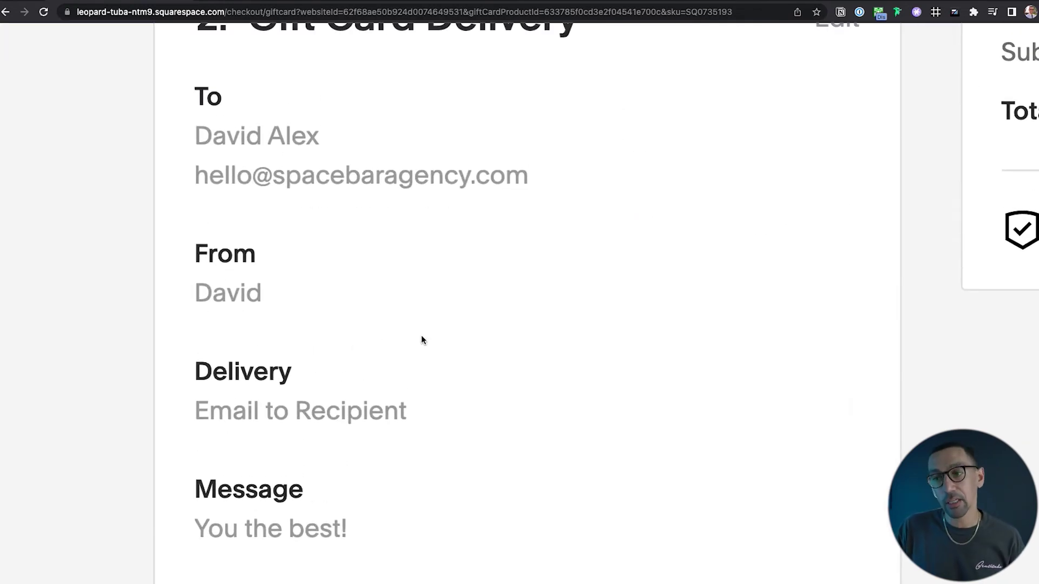
scroll(421, 340, "down", 5)
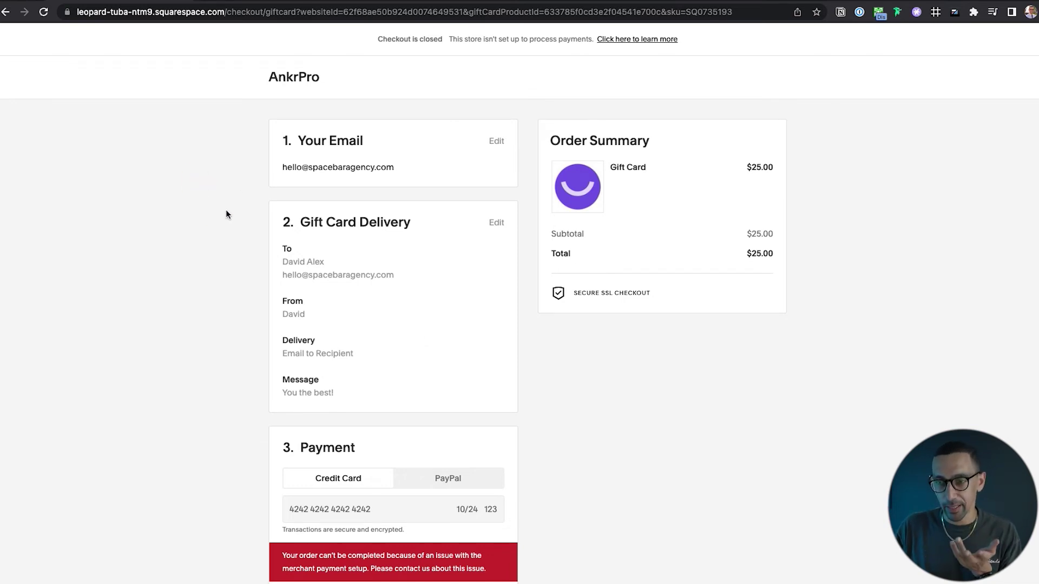
scroll(245, 202, "left", 5)
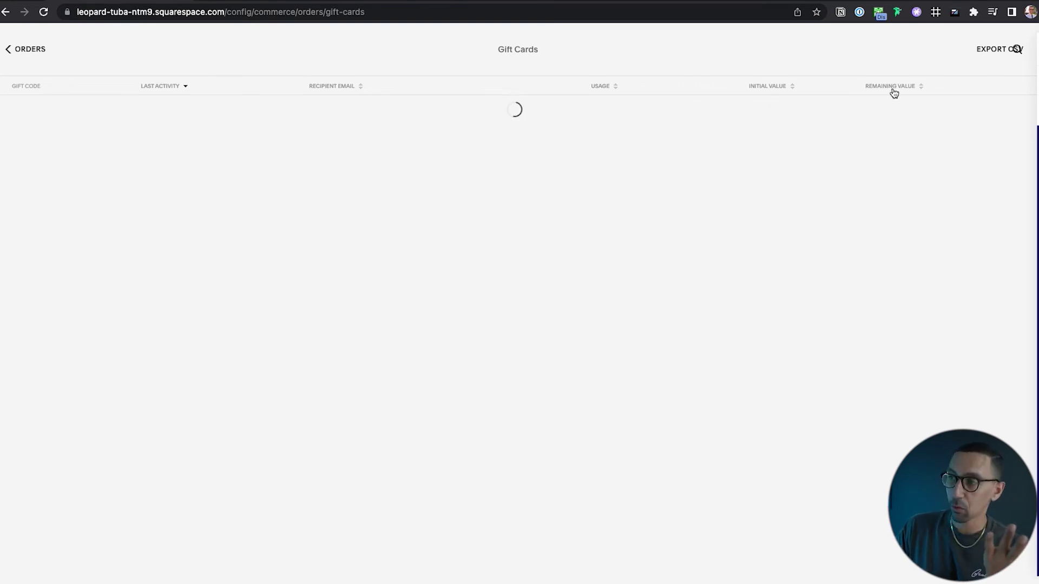
Go back through Orders and Commerce to the Customer Notifications settings in the Commerce sidebar.
left_click(28, 49)
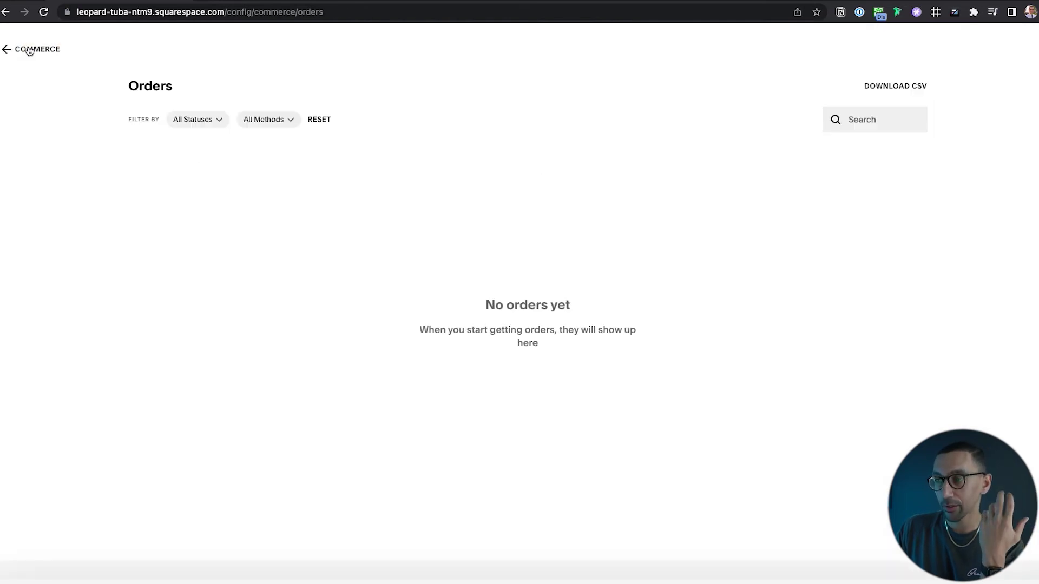
left_click(31, 49)
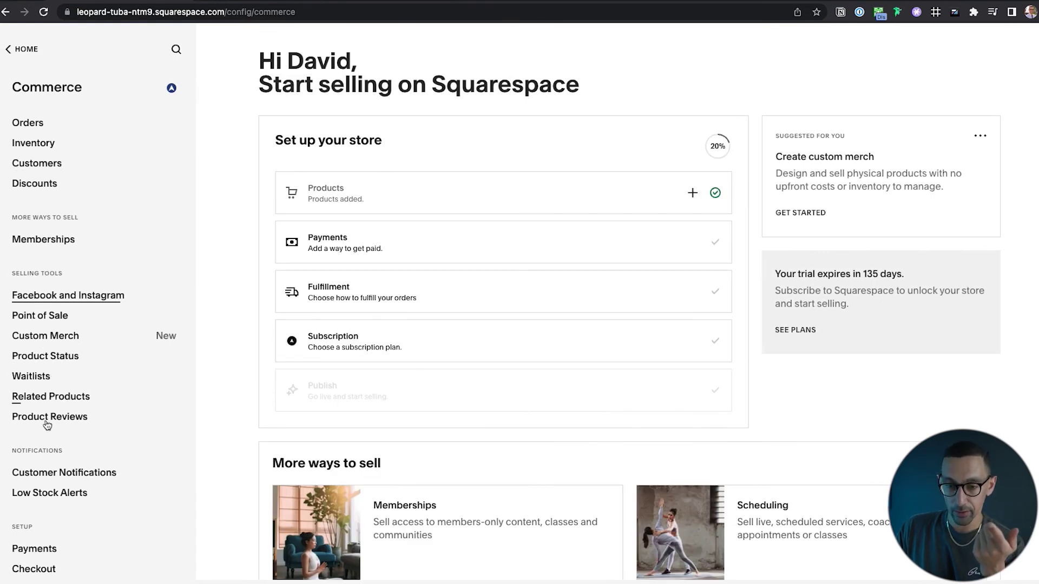
scroll(47, 446, "down", 1)
left_click(76, 447)
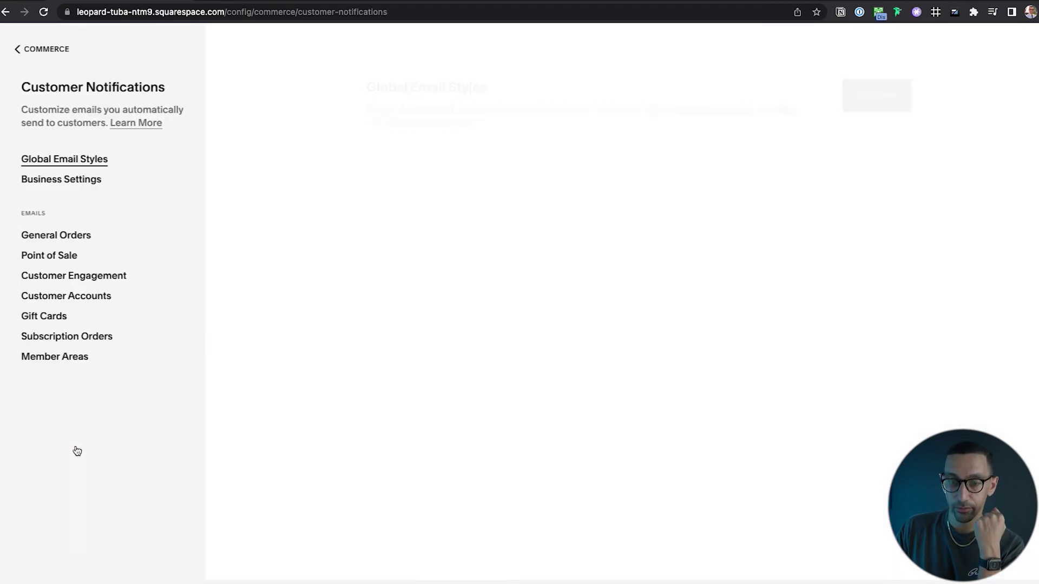
Show the Gift Cards email category and scroll down to the Gift Card Issued email.
left_click(38, 316)
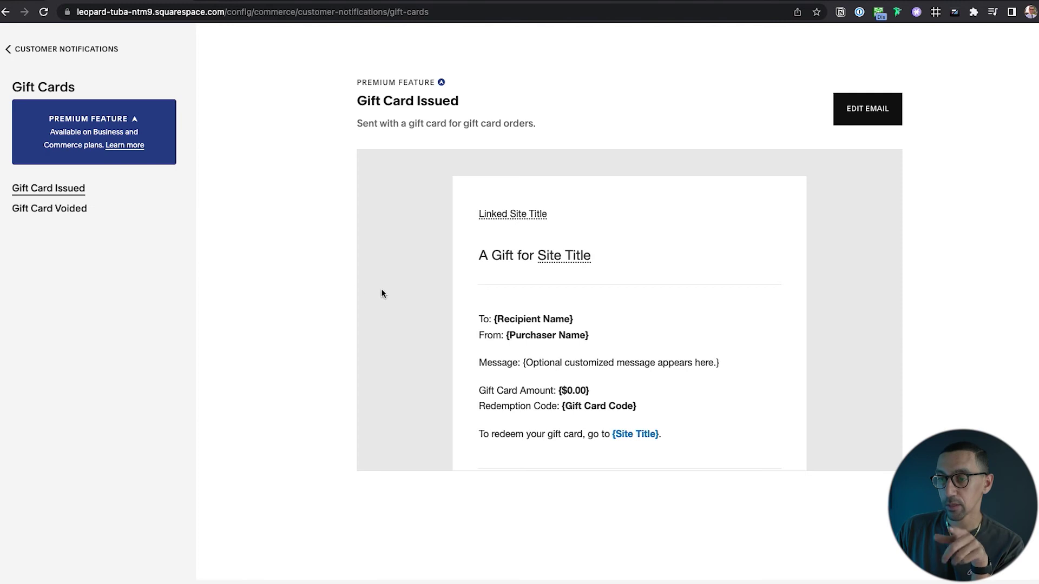
scroll(631, 371, "down", 1)
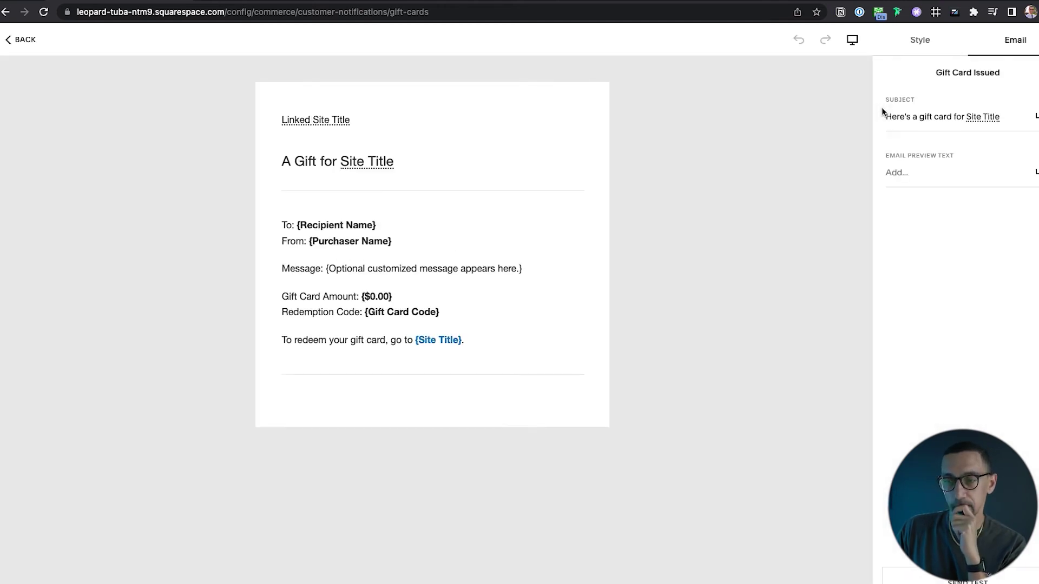
left_click(331, 124)
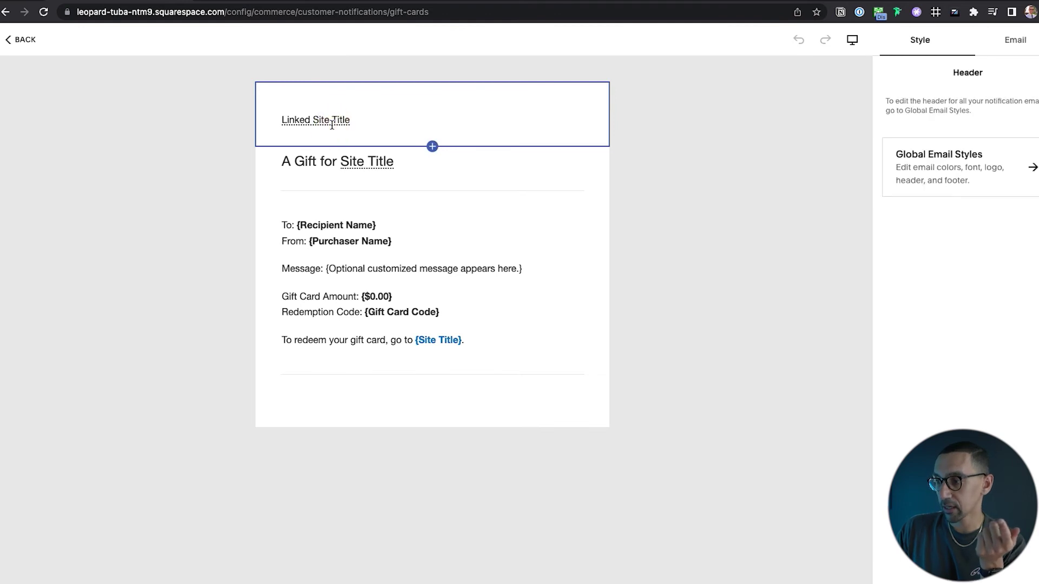
left_click(312, 162)
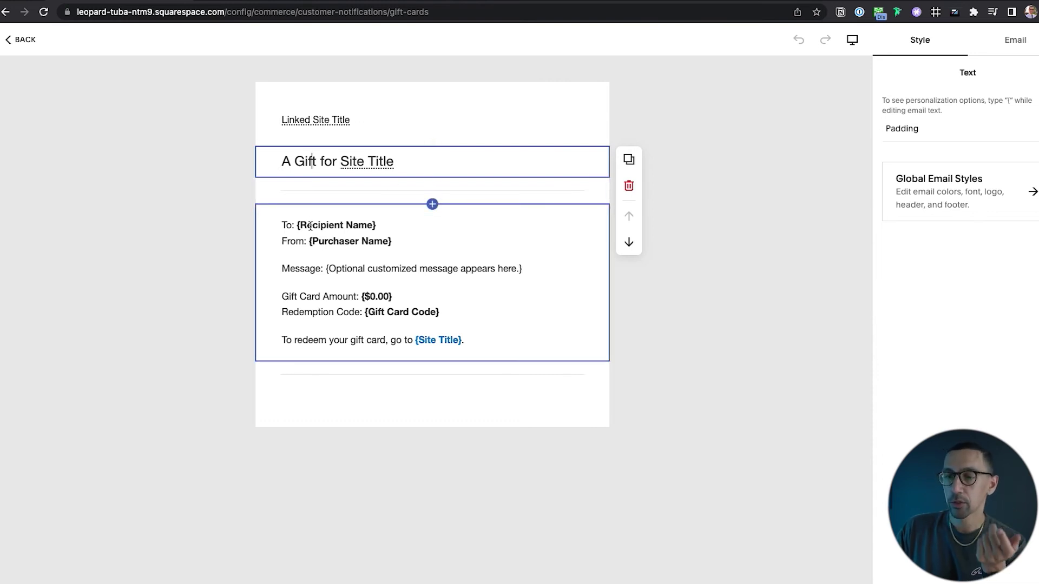
left_click(388, 248)
left_click(422, 265)
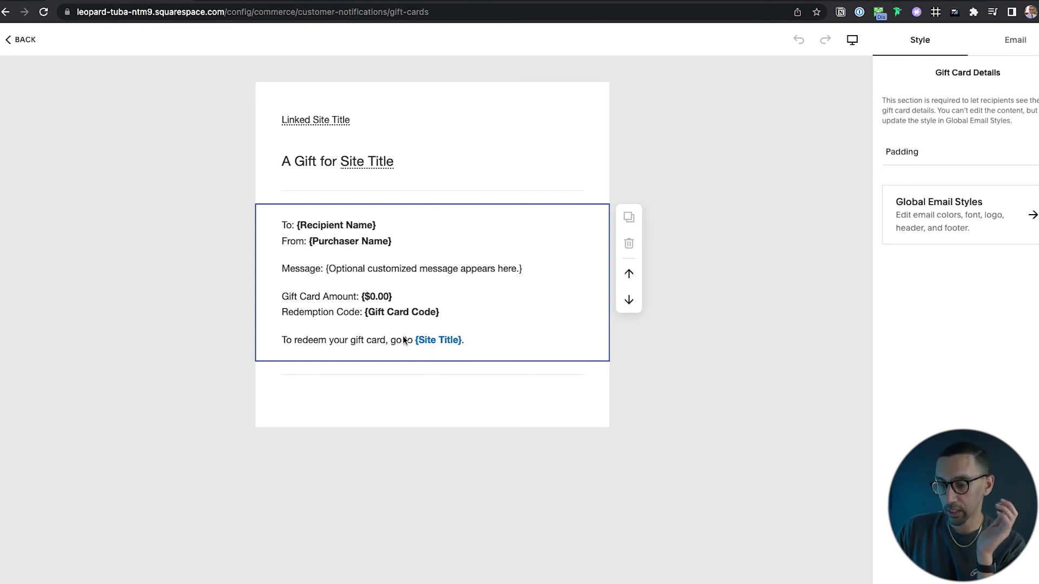
left_click(432, 361)
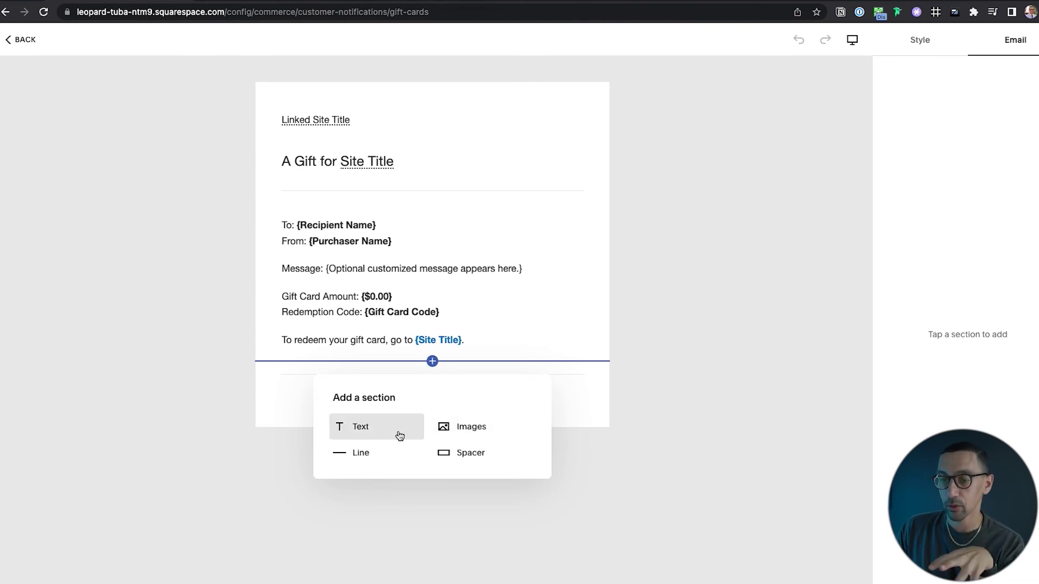
left_click(668, 257)
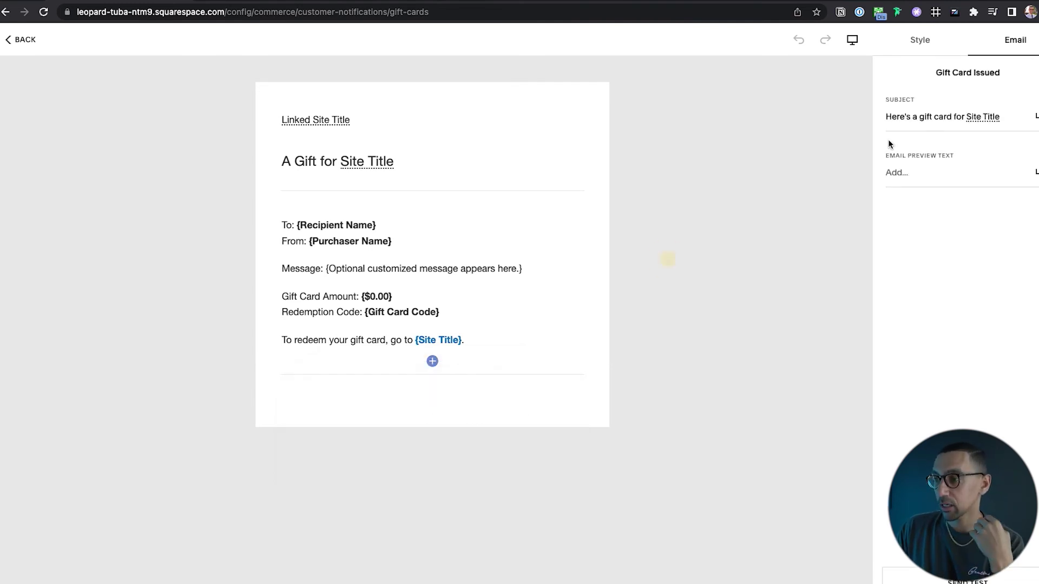
left_click(923, 43)
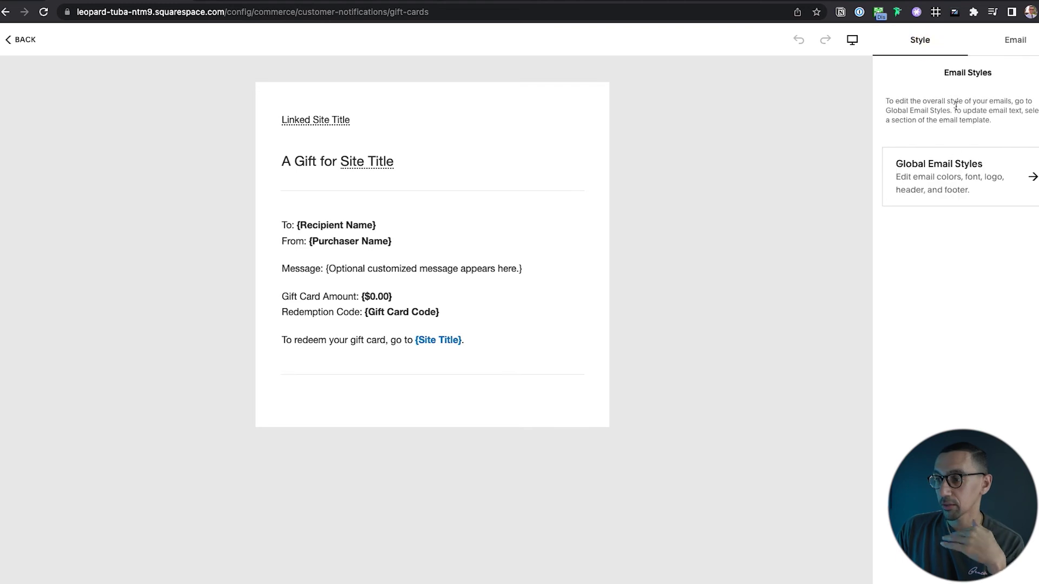
Open Global Email Styles from the Style tab to see its colour, font and section settings.
left_click(958, 184)
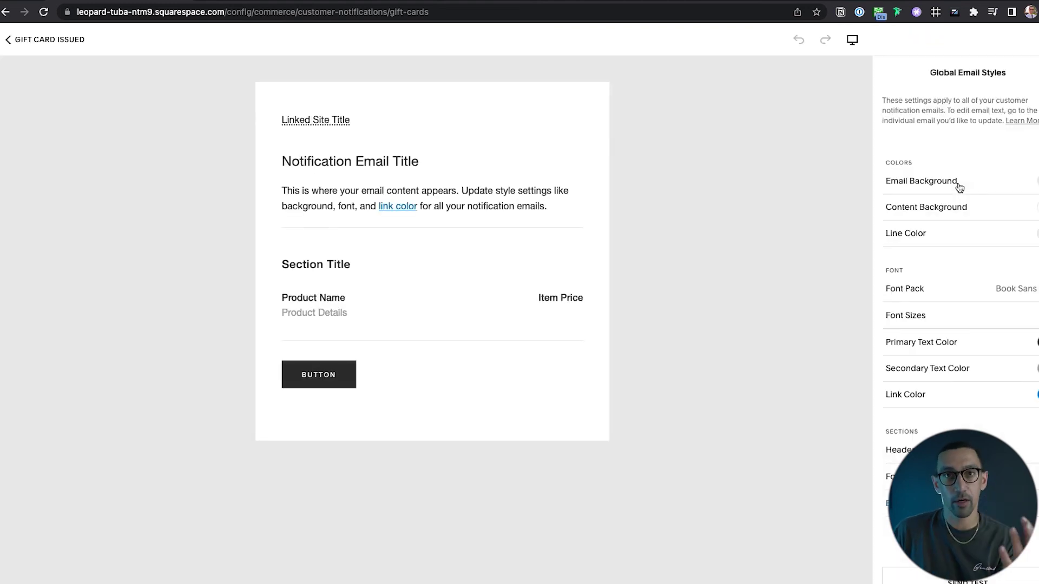